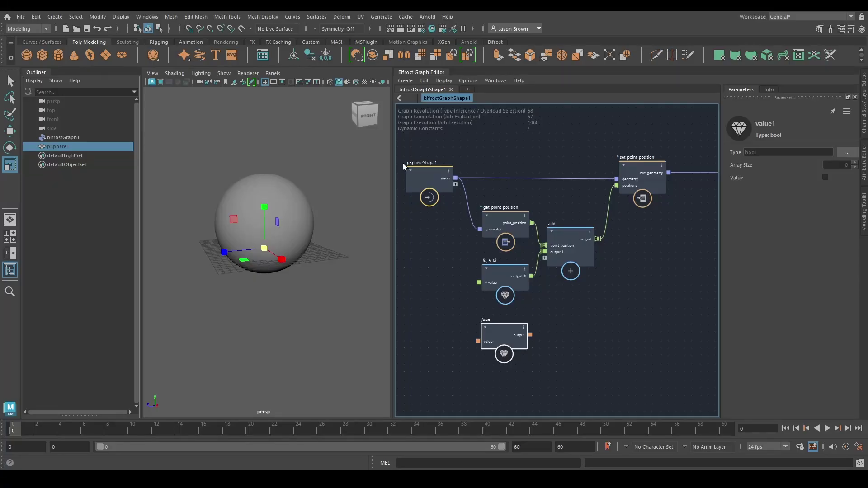
Delete the false value node and all nodes between pSphereShape1 and output, and move the output node closer to pSphereShape1
scroll(494, 178, down, 5)
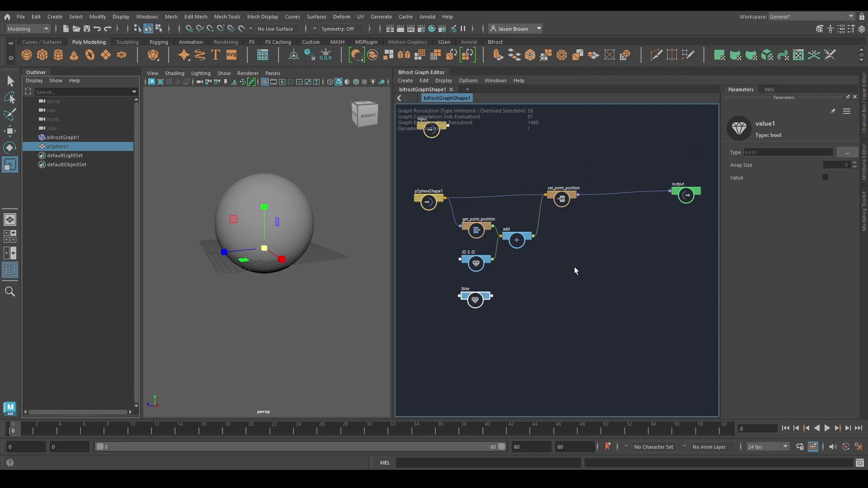
drag(445, 202, 652, 346)
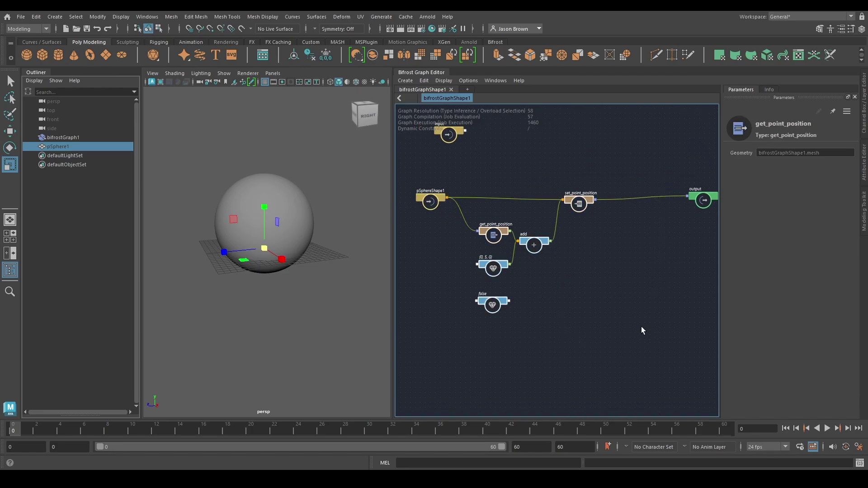
key(Delete)
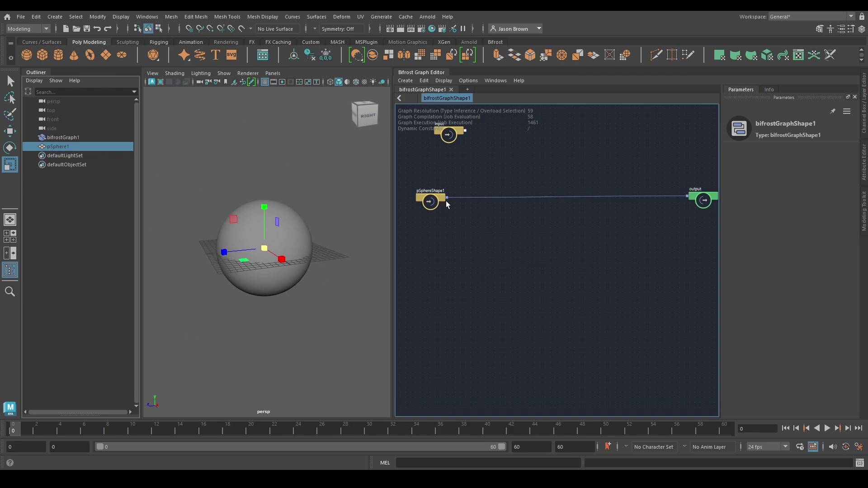
alt+middle_drag(595, 218, 591, 232)
drag(691, 209, 611, 209)
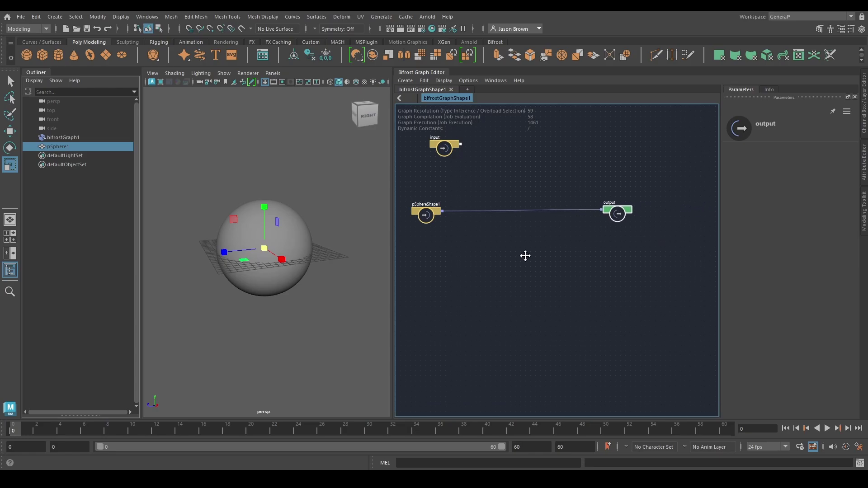
Add a get_point_position node fed by the mesh output of pSphereShape1 and place it below the mesh connection
middle_drag(525, 256, 563, 254)
scroll(564, 248, up, 2)
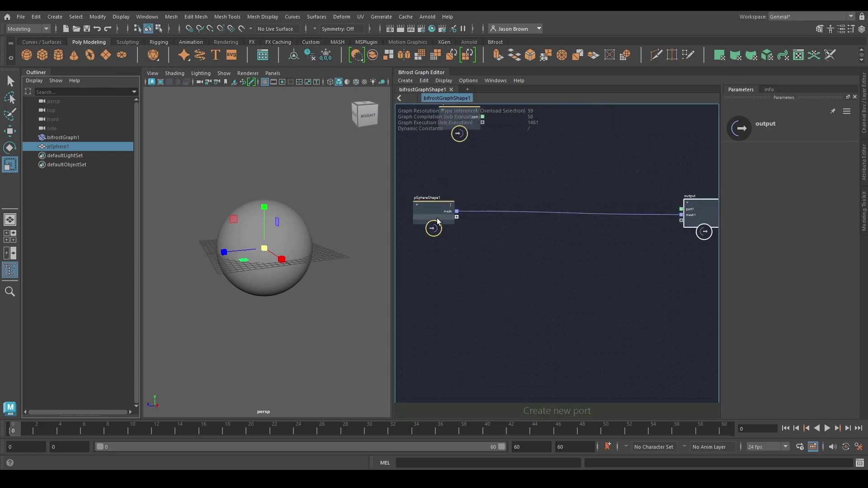
drag(437, 218, 501, 273)
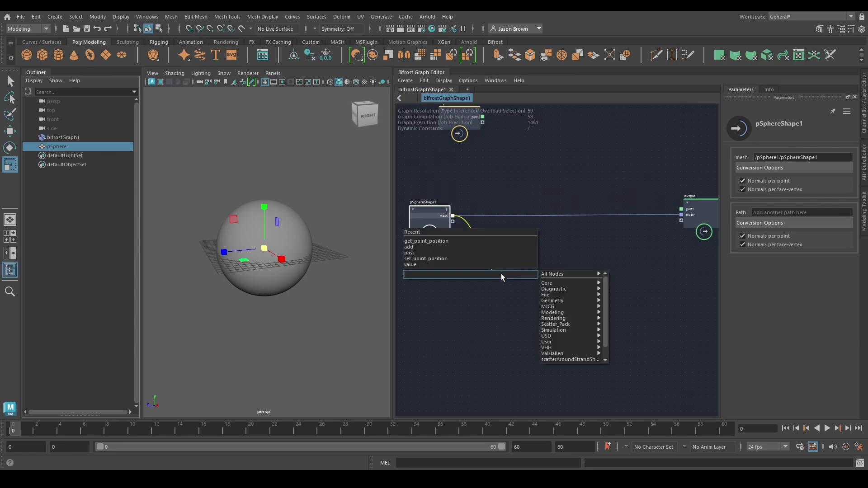
click(428, 241)
drag(517, 292, 497, 262)
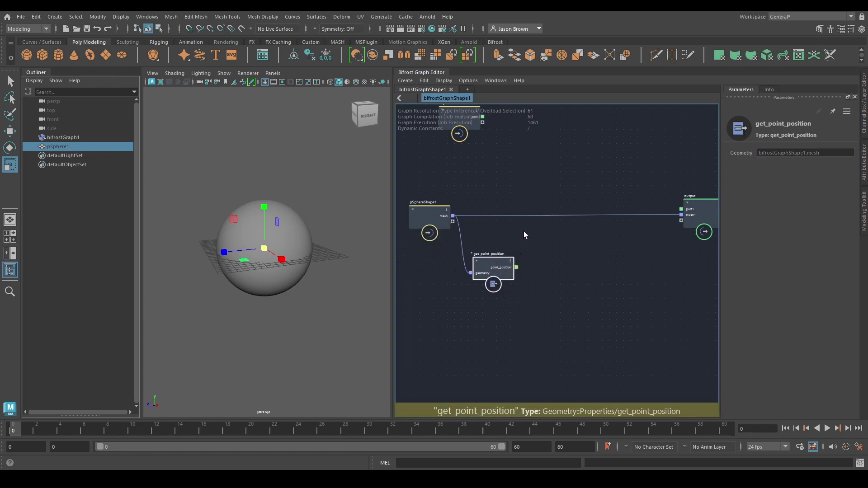
alt+middle_drag(515, 247, 529, 256)
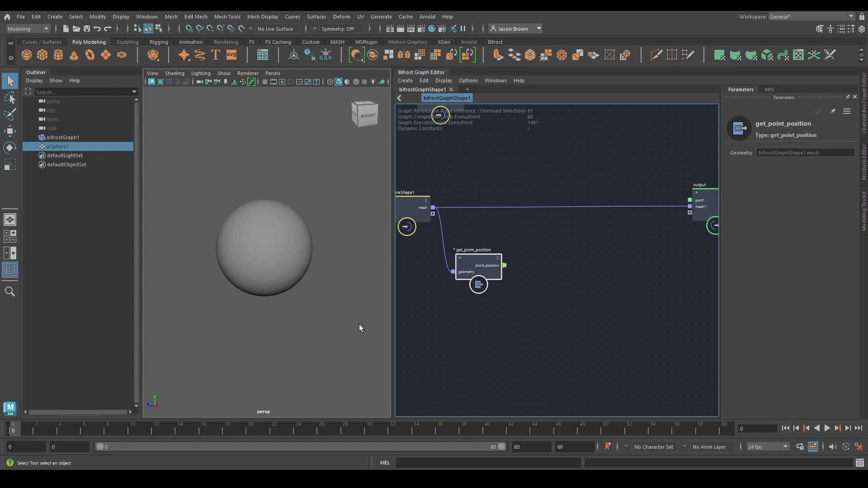
mouse_move(604, 301)
alt+middle_down()
mouse_move(596, 314)
mouse_move(602, 306)
alt+middle_up()
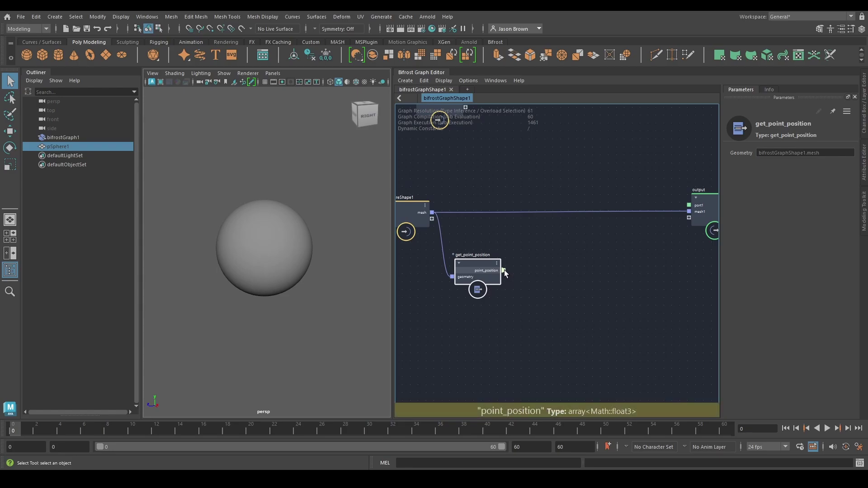
middle_drag(547, 276, 553, 263)
drag(492, 258, 486, 258)
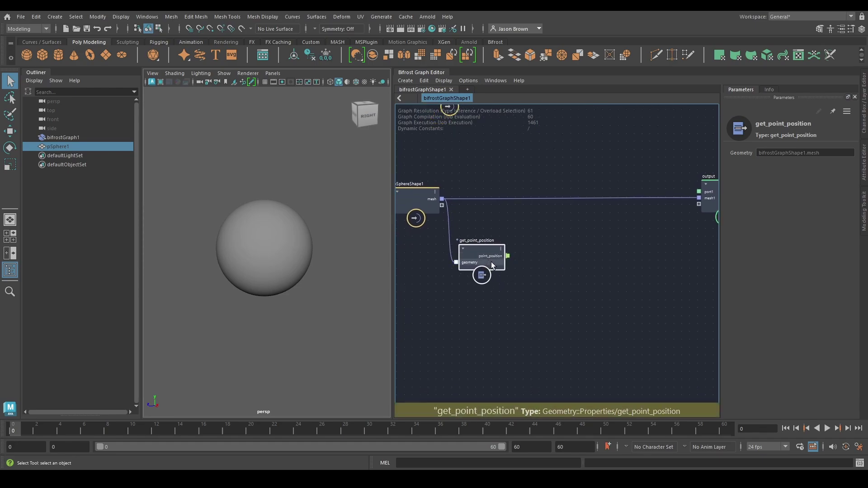
Add a vector3_to_scalar node fed by the point_position output and place it beside get_point_position
middle_drag(515, 269, 511, 272)
drag(503, 259, 529, 295)
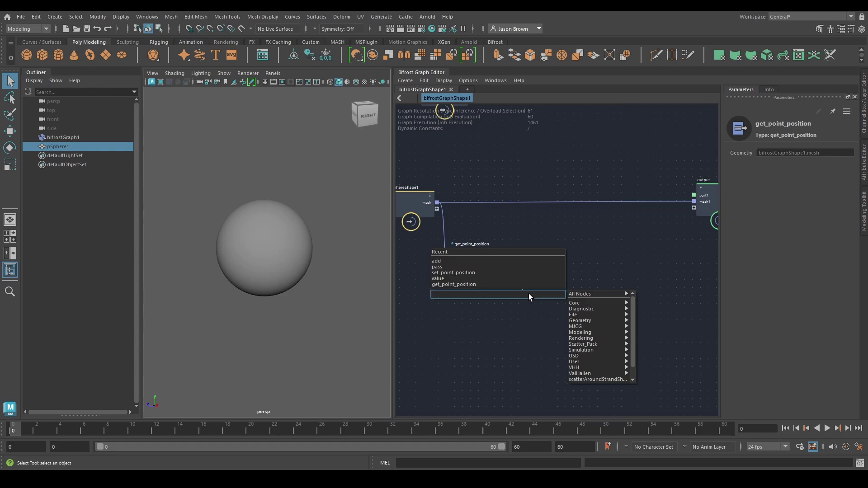
text(vts)
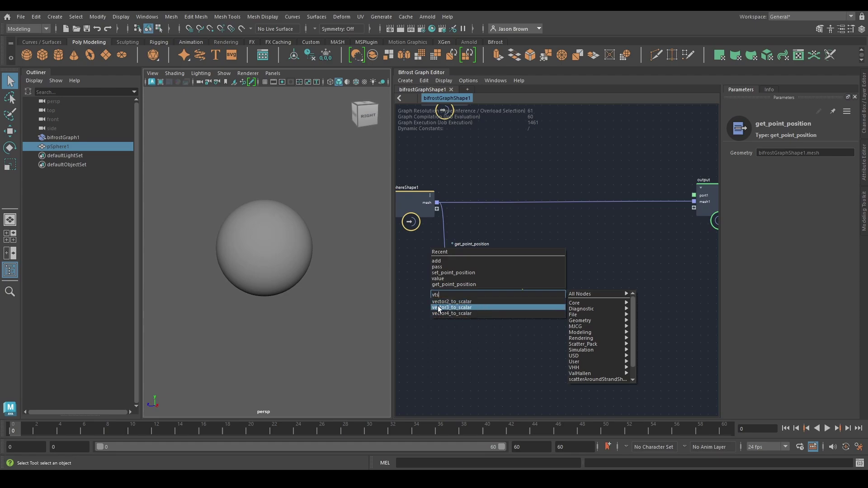
click(466, 309)
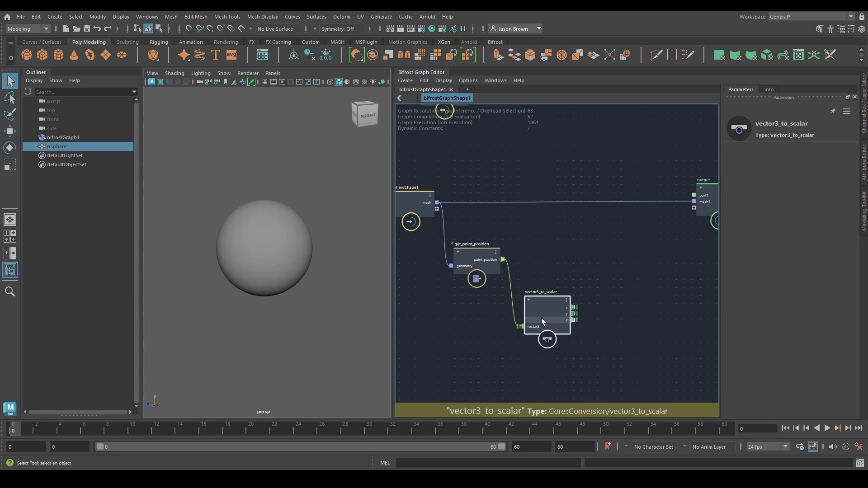
drag(541, 318, 539, 294)
scroll(590, 300, up, 2)
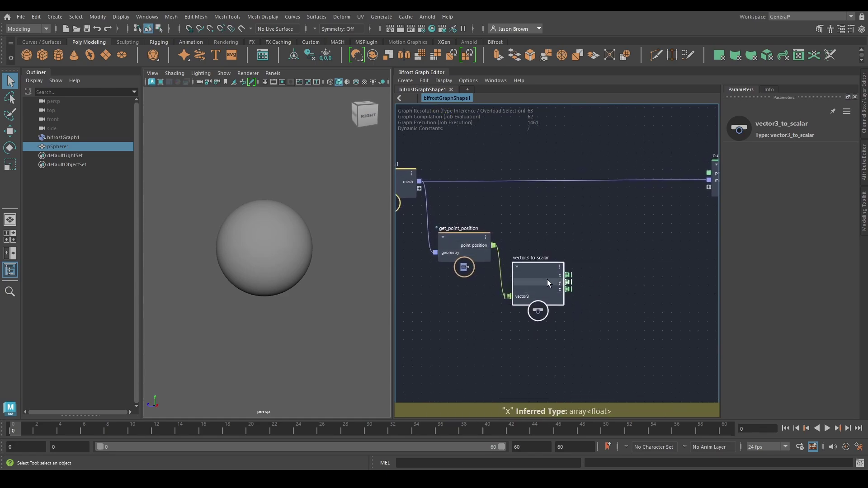
alt+middle_drag(587, 299, 594, 309)
drag(553, 300, 564, 302)
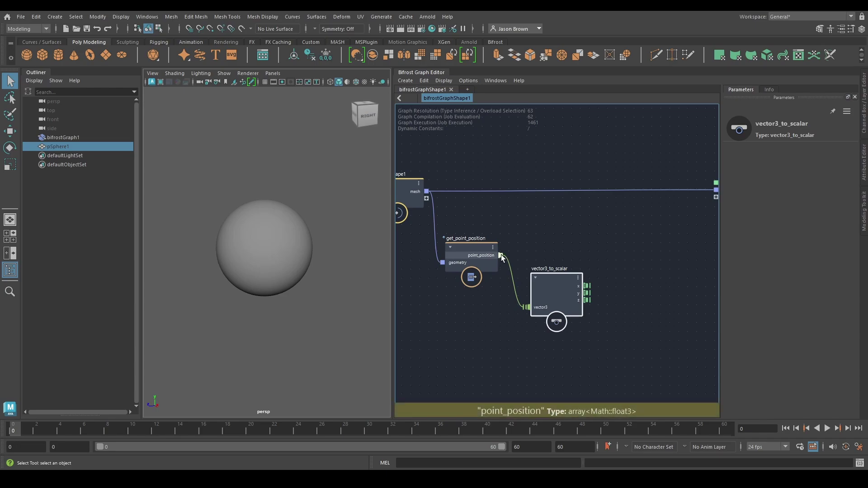
Add an array_bounds node fed by the y output of vector3_to_scalar and align it beside that node
alt+middle_drag(649, 326, 604, 325)
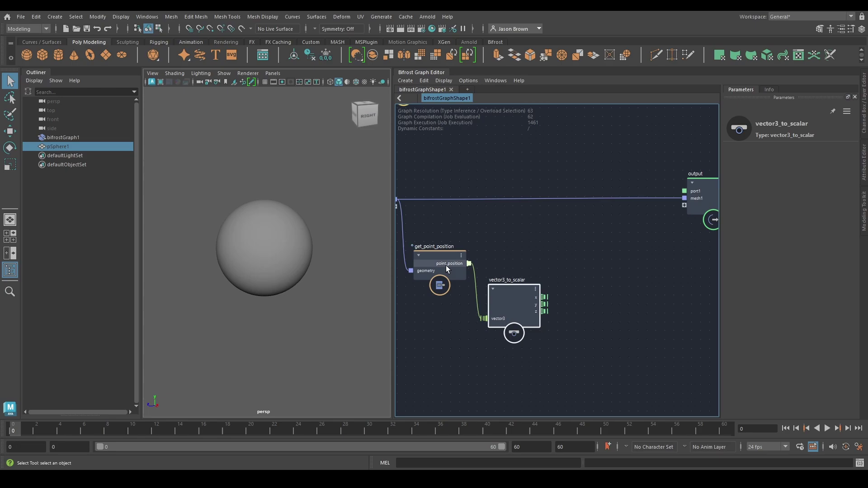
middle_drag(627, 337, 579, 305)
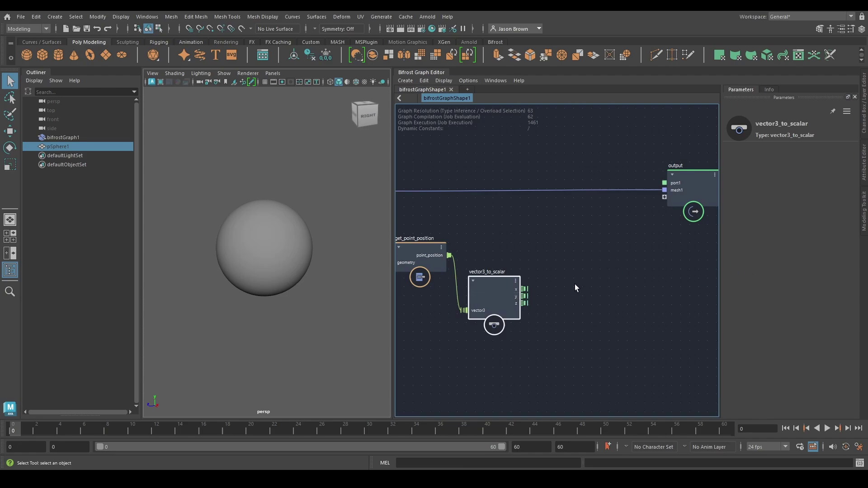
middle_drag(552, 283, 517, 277)
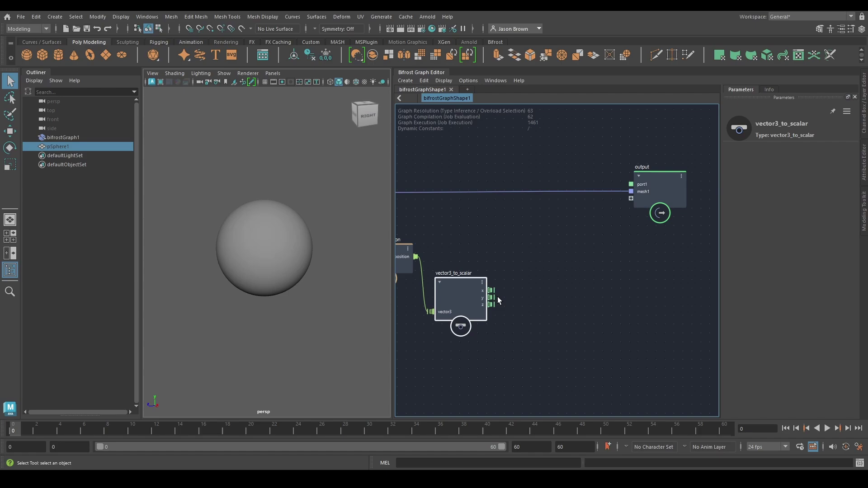
drag(493, 298, 533, 297)
text(array)
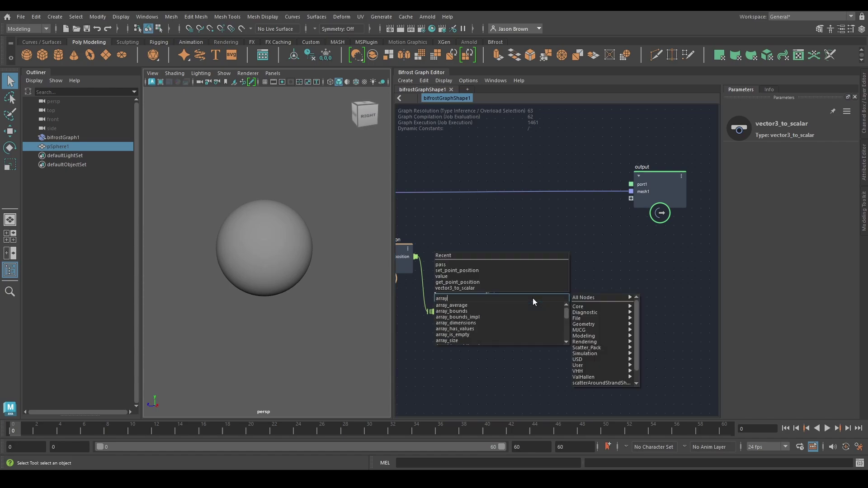
key(Down)
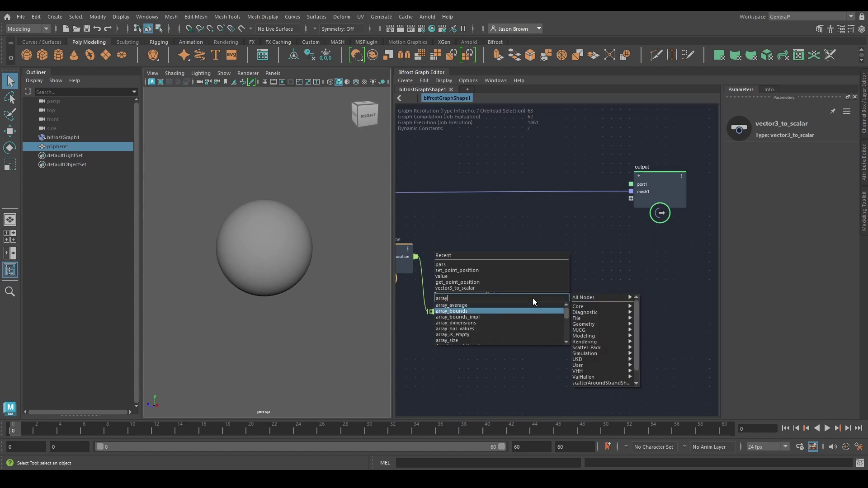
key(Return)
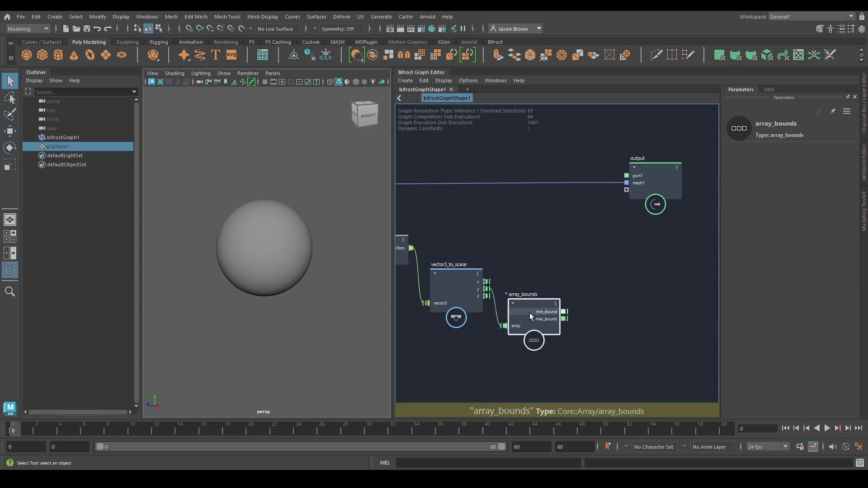
drag(530, 313, 523, 291)
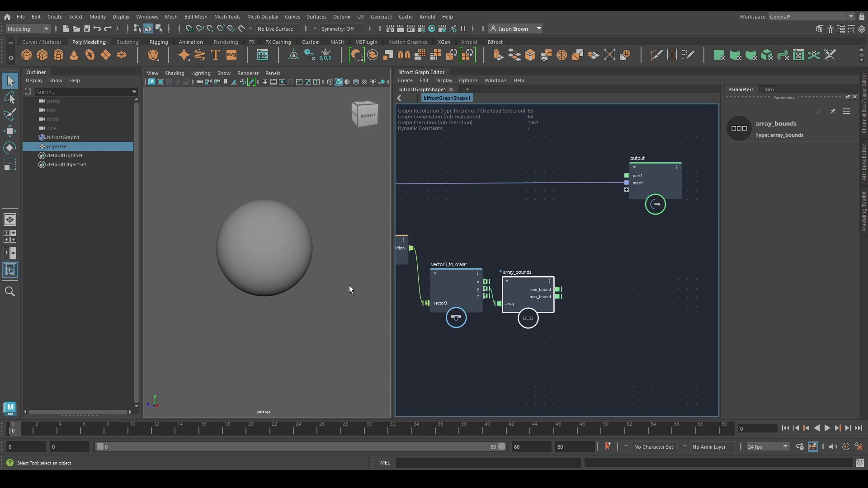
Examine the sphere in the side view, return to the perspective view and hide the grid
middle_drag(471, 359, 505, 351)
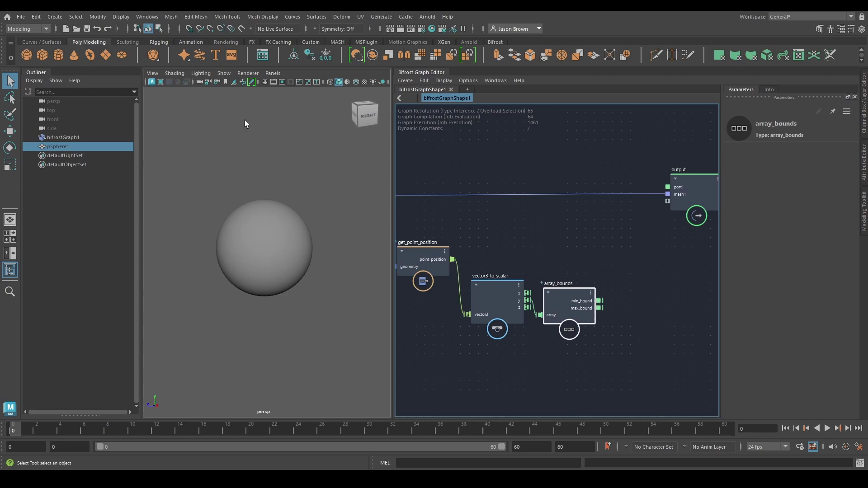
key(space)
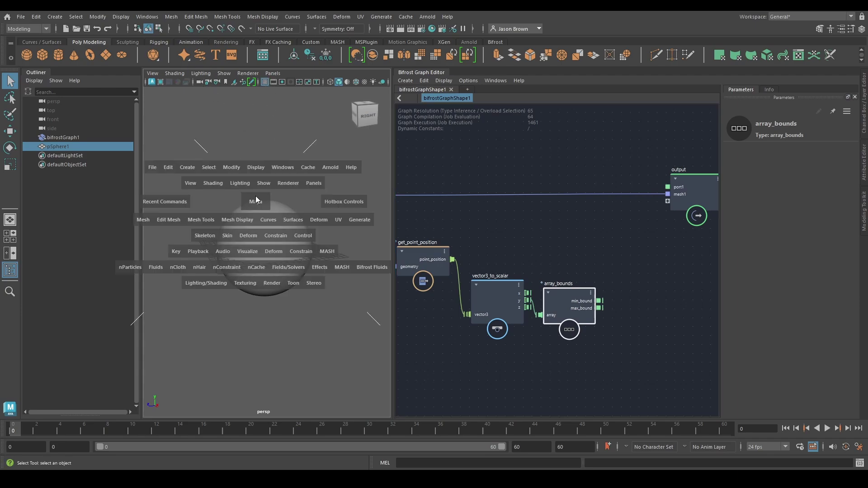
drag(255, 196, 310, 197)
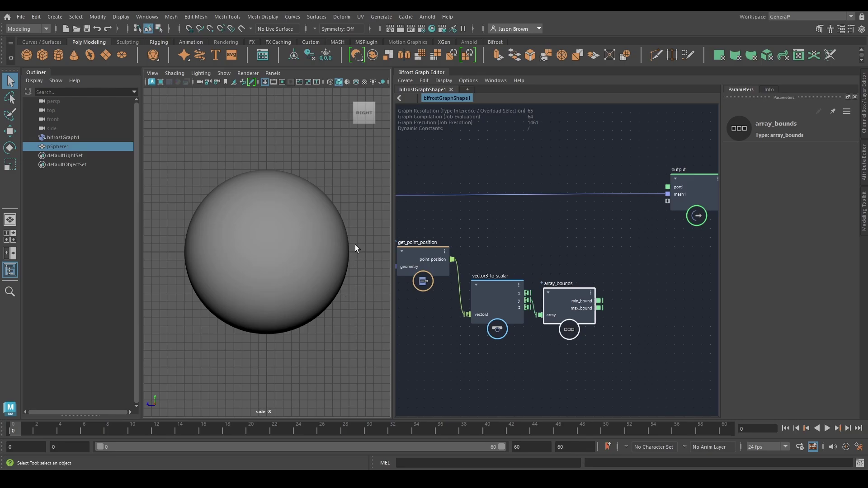
key(space)
drag(312, 182, 321, 165)
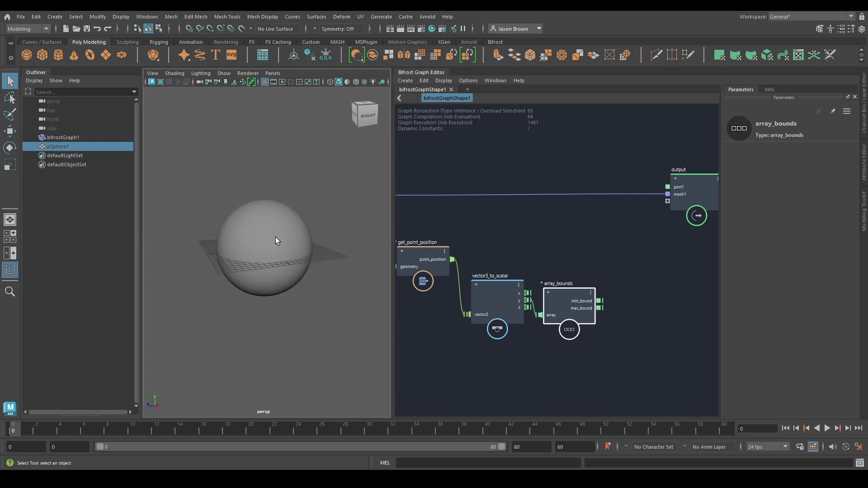
click(265, 81)
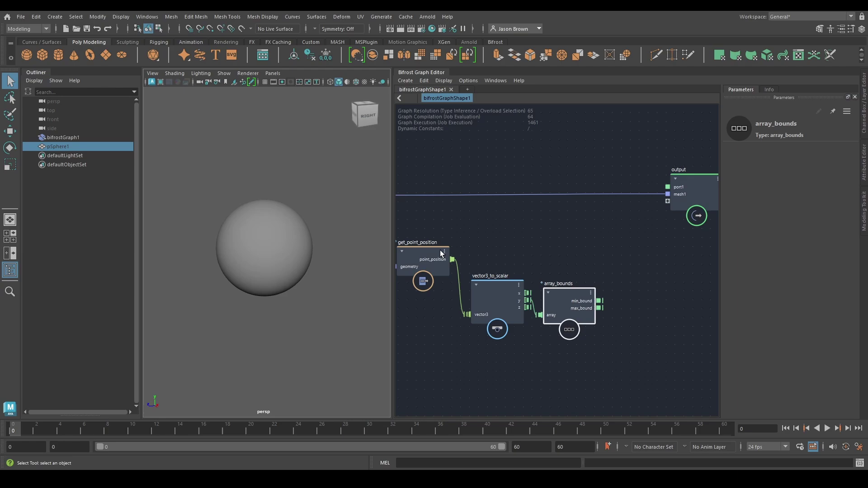
Move array_bounds lower and add a change_range node whose value comes from the y output of vector3_to_scalar
middle_drag(550, 252, 543, 240)
drag(553, 281, 555, 280)
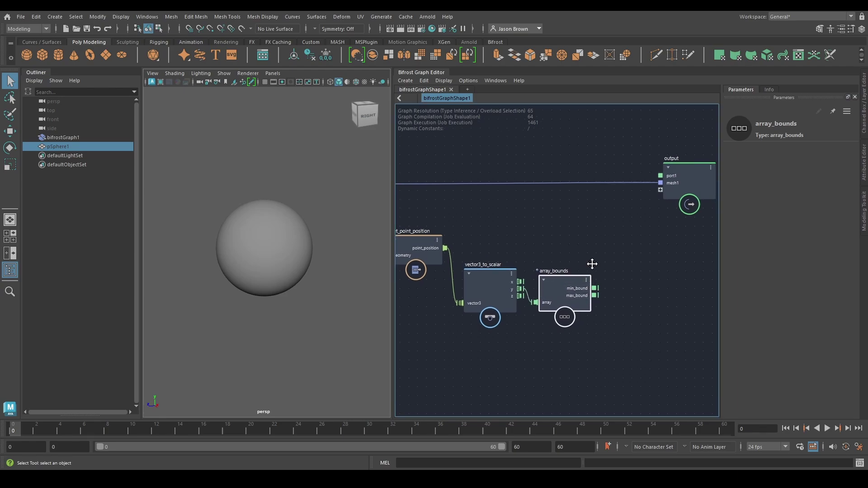
middle_drag(592, 263, 575, 264)
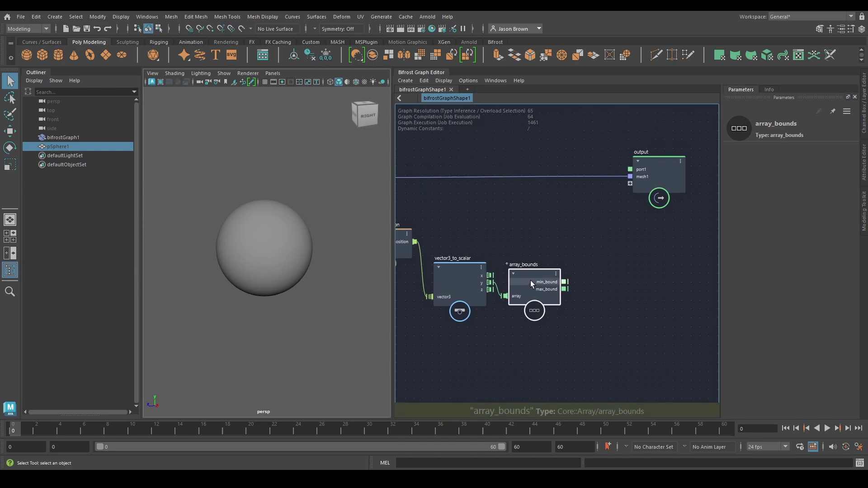
drag(530, 280, 530, 321)
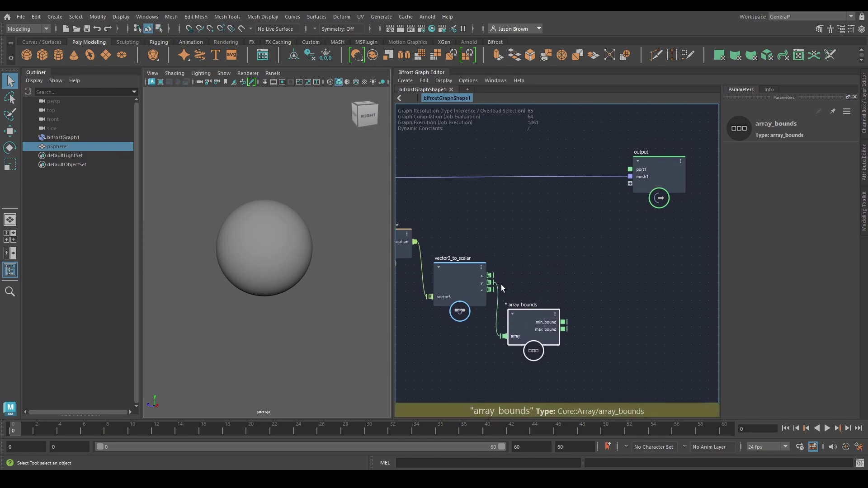
drag(489, 283, 577, 283)
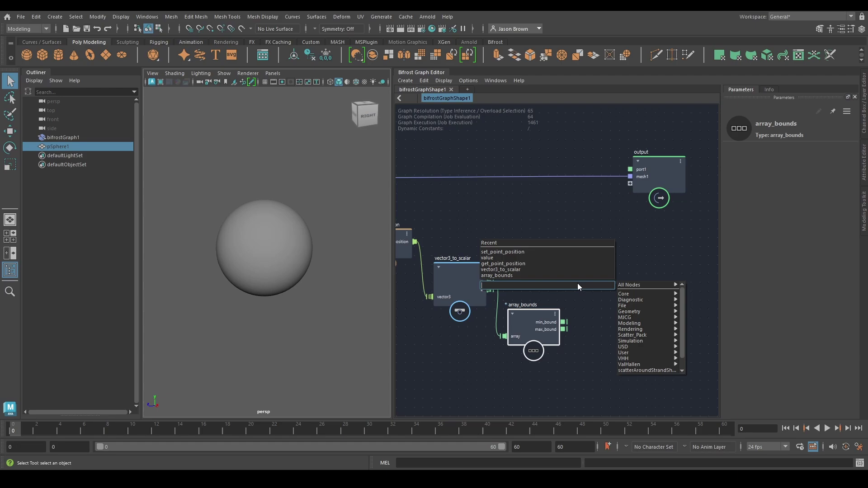
text(chang)
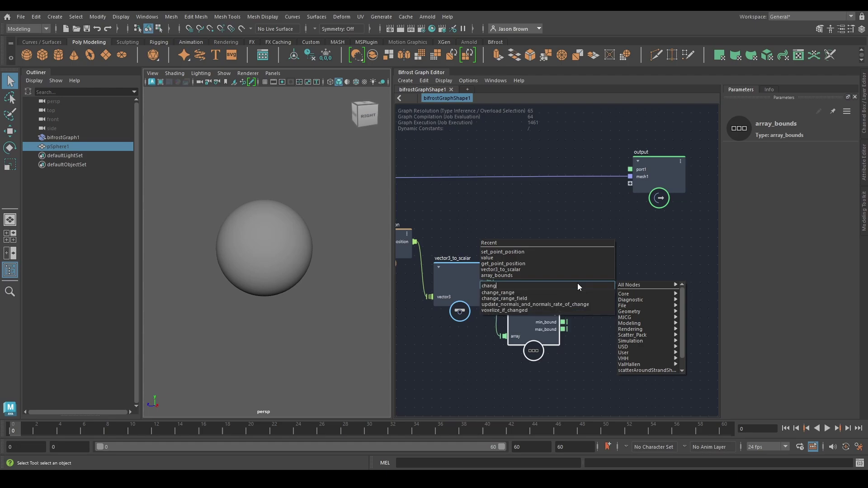
key(Return)
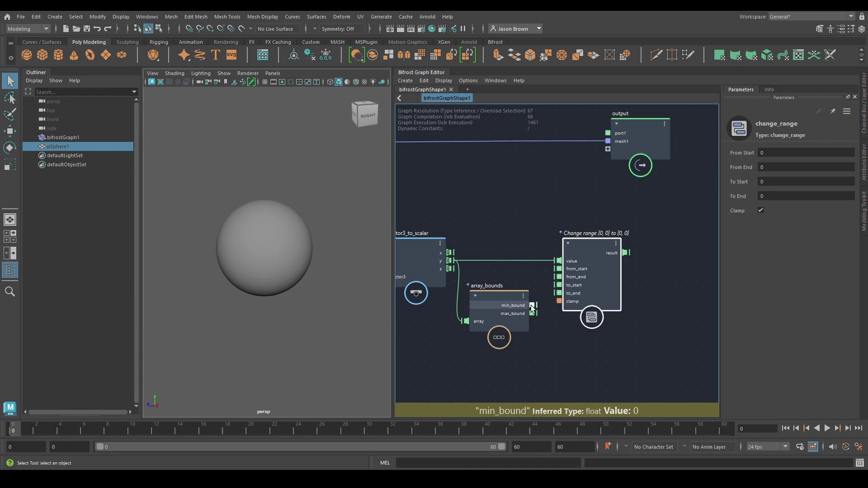
Connect min_bound to from_start and max_bound to from_end on change_range, and move array_bounds up slightly
drag(533, 305, 559, 269)
drag(533, 313, 559, 277)
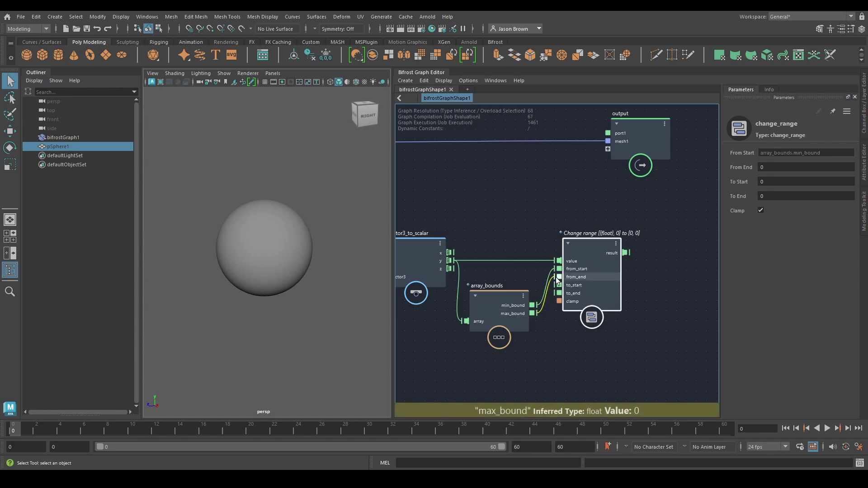
drag(502, 307, 505, 289)
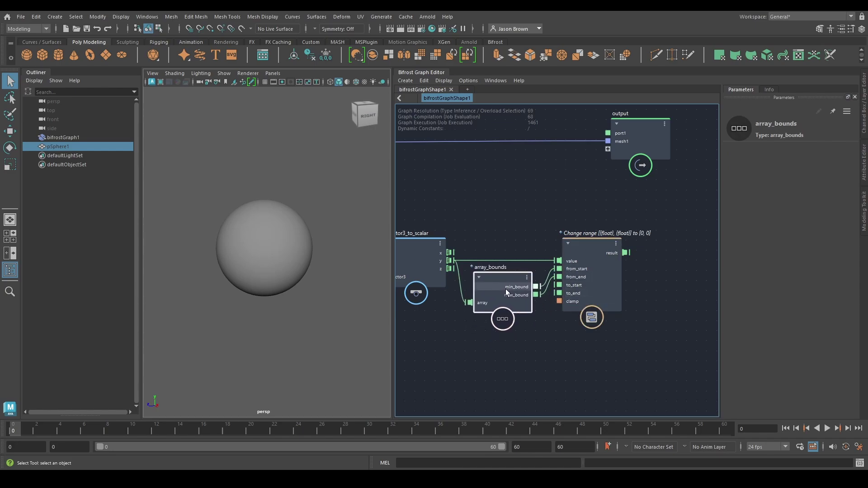
Move change_range slightly away from array_bounds and set its To End value to 10
drag(570, 313, 581, 314)
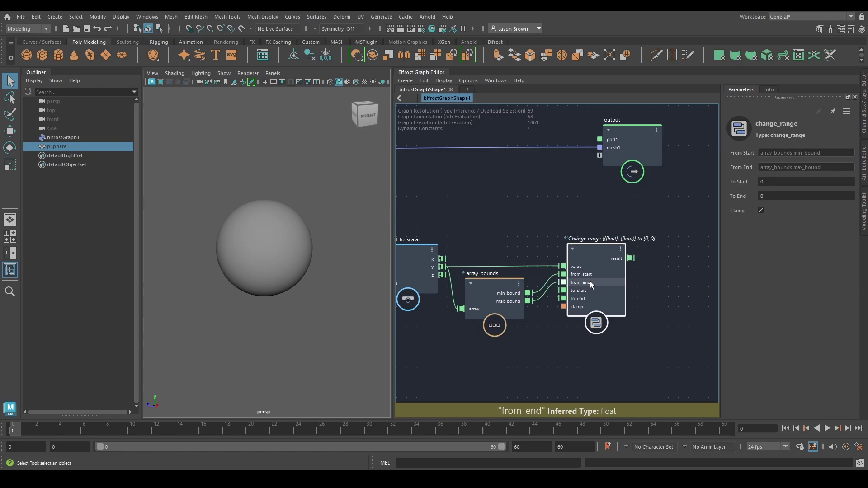
alt+middle_drag(632, 303, 609, 297)
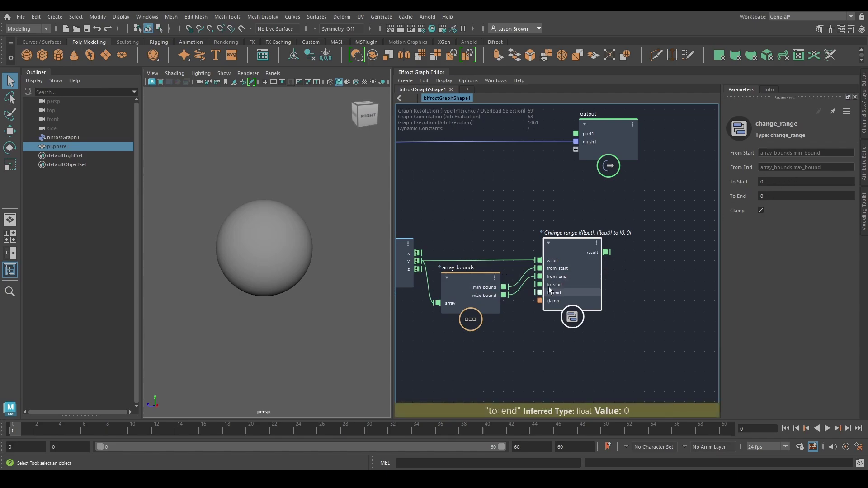
click(773, 197)
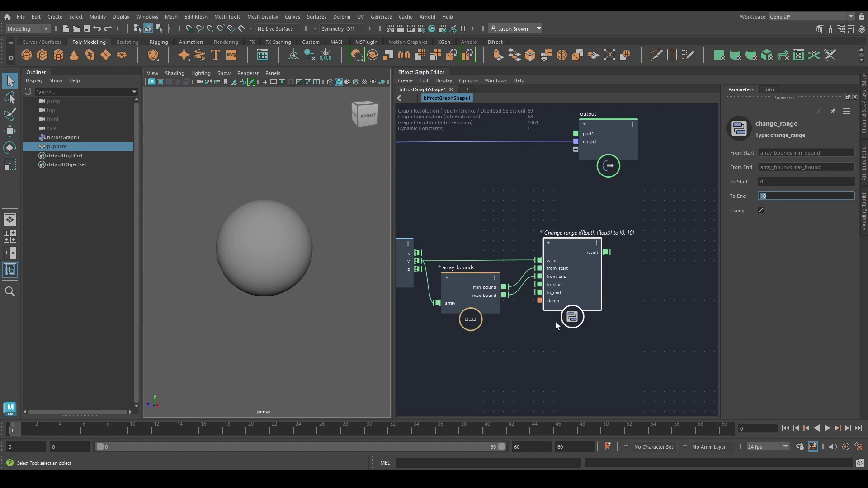
Move array_bounds farther from vector3_to_scalar and add a watchpoint to the connection from y to array
middle_drag(511, 337, 552, 338)
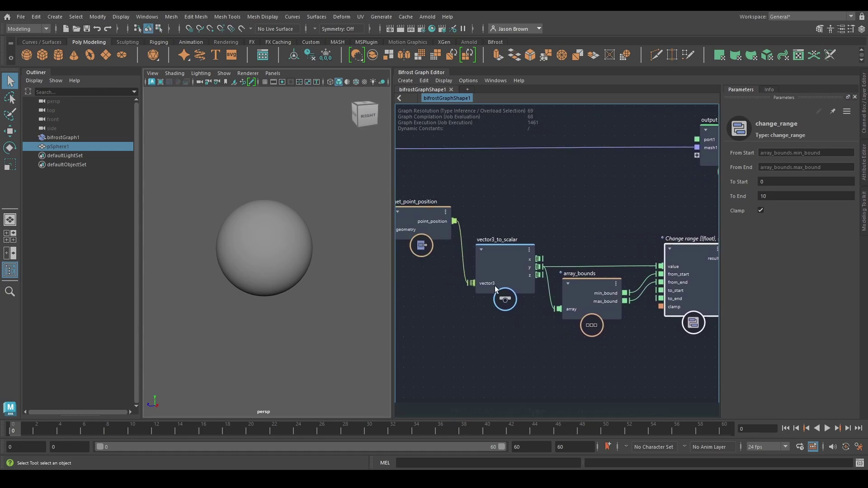
click(490, 272)
drag(496, 267, 495, 269)
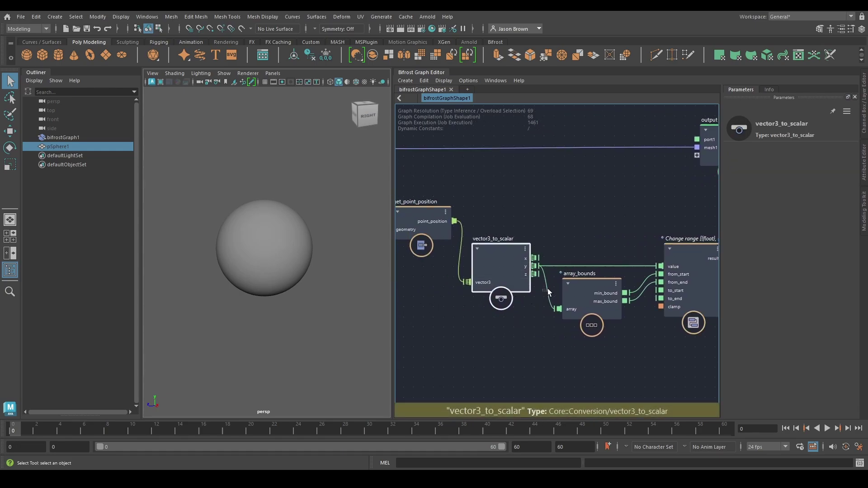
click(547, 289)
drag(590, 221, 711, 363)
drag(581, 304, 666, 307)
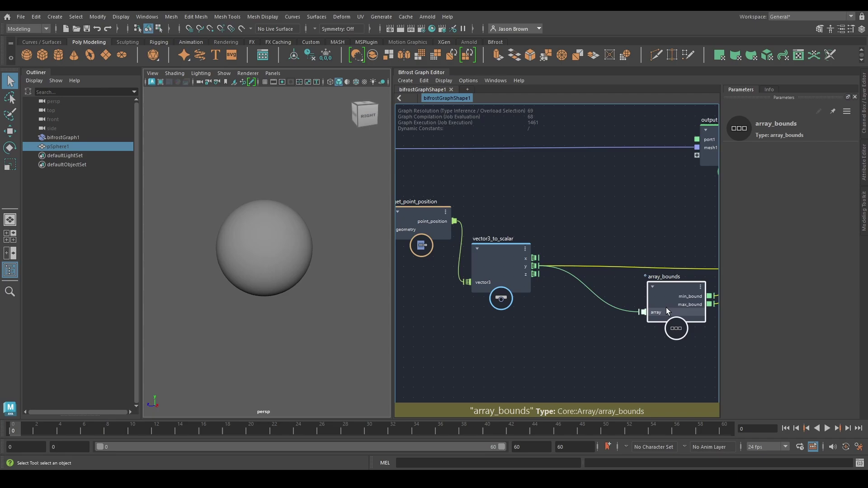
double_click(596, 296)
middle_drag(578, 344, 527, 355)
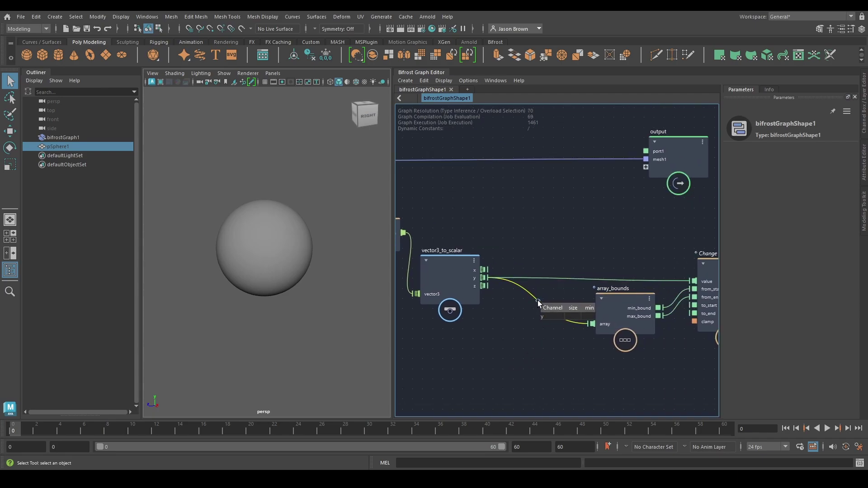
middle_drag(641, 358, 506, 370)
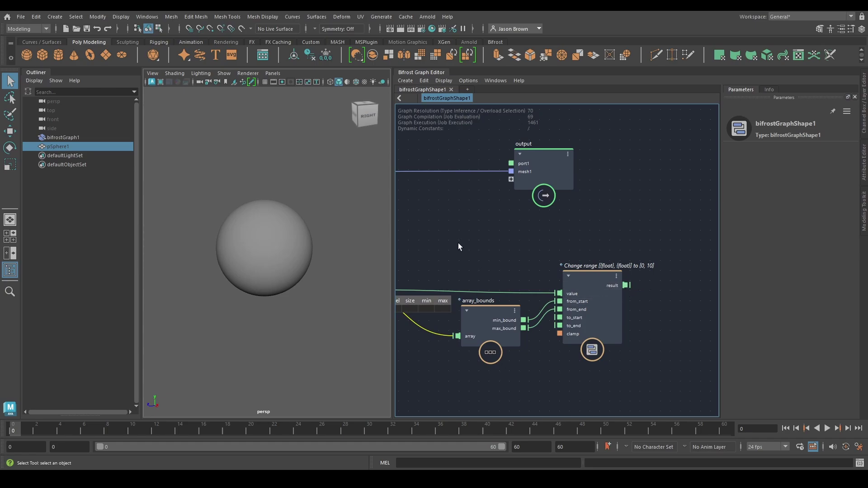
Remove the watchpoint from the y-to-array connection and move array_bounds back toward vector3_to_scalar
middle_drag(403, 341, 511, 347)
drag(537, 318, 528, 331)
middle_drag(570, 342, 528, 320)
drag(562, 311, 490, 309)
Move the output node farther from the other nodes and bring change_range closer to array_bounds
drag(618, 151, 756, 149)
middle_drag(591, 200, 478, 220)
drag(622, 176, 665, 183)
middle_drag(634, 279, 674, 265)
drag(591, 285, 540, 281)
middle_drag(617, 288, 622, 300)
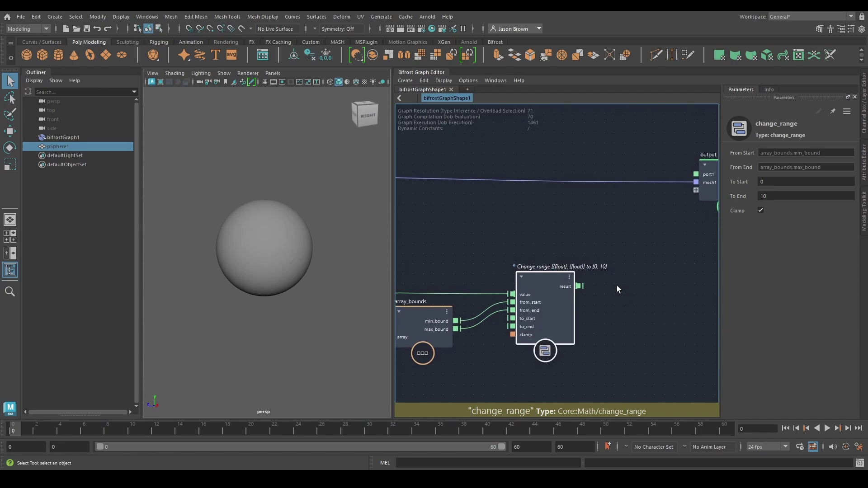
Connect the result of change_range to a new port on the output node
alt+middle_drag(643, 235, 609, 246)
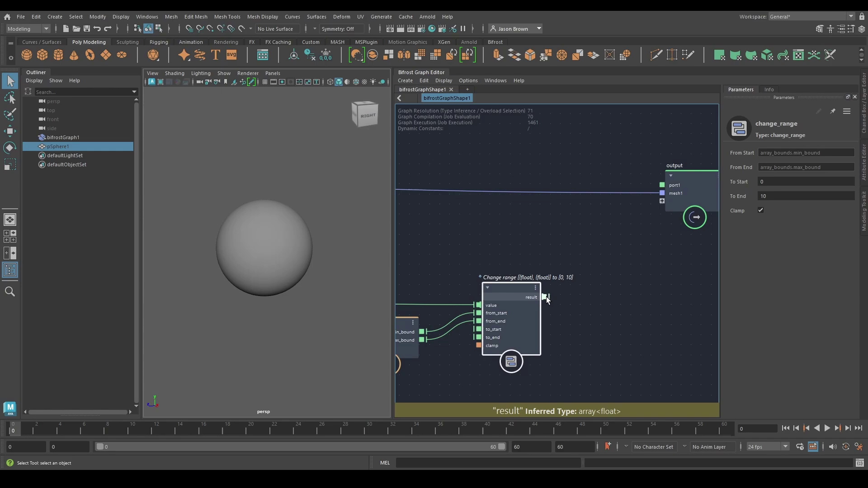
middle_drag(567, 314, 769, 296)
mouse_move(479, 311)
middle_down()
mouse_move(536, 329)
mouse_move(482, 320)
middle_up()
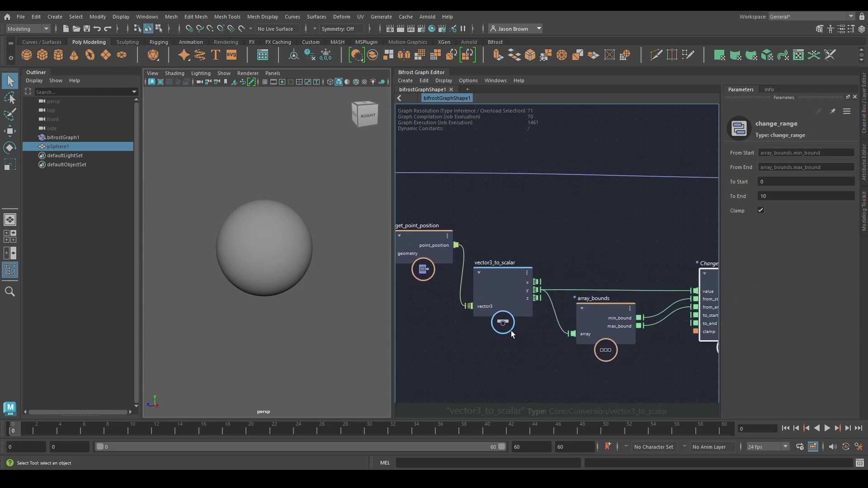
middle_drag(532, 349, 482, 340)
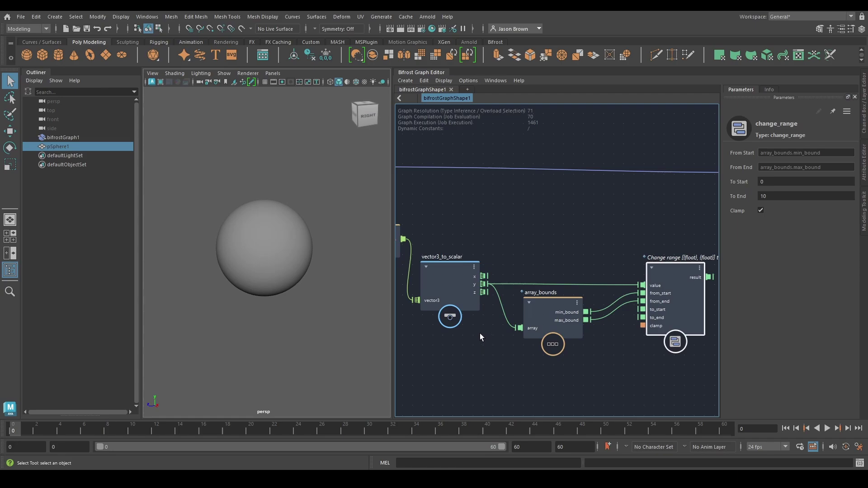
middle_drag(613, 357, 546, 348)
drag(493, 293, 496, 295)
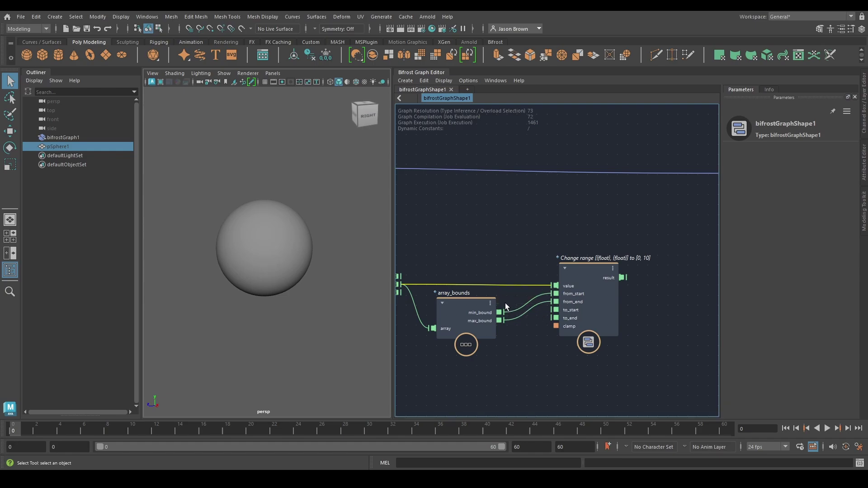
middle_drag(580, 263, 513, 273)
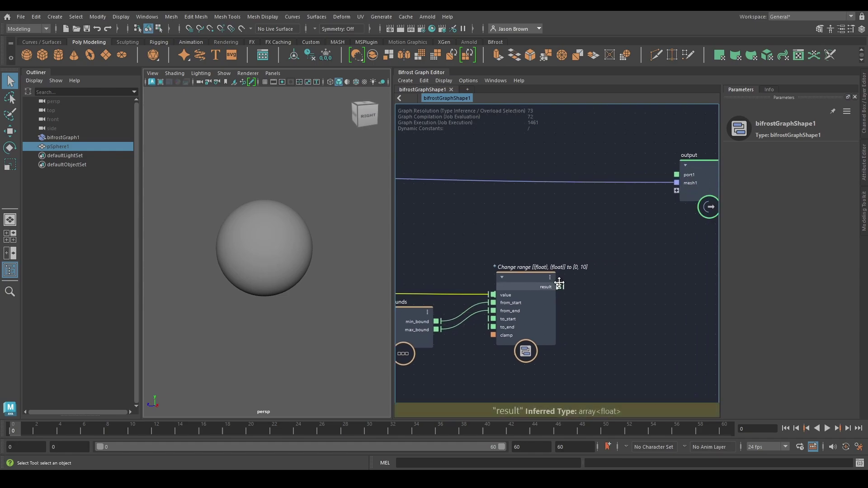
drag(555, 287, 672, 190)
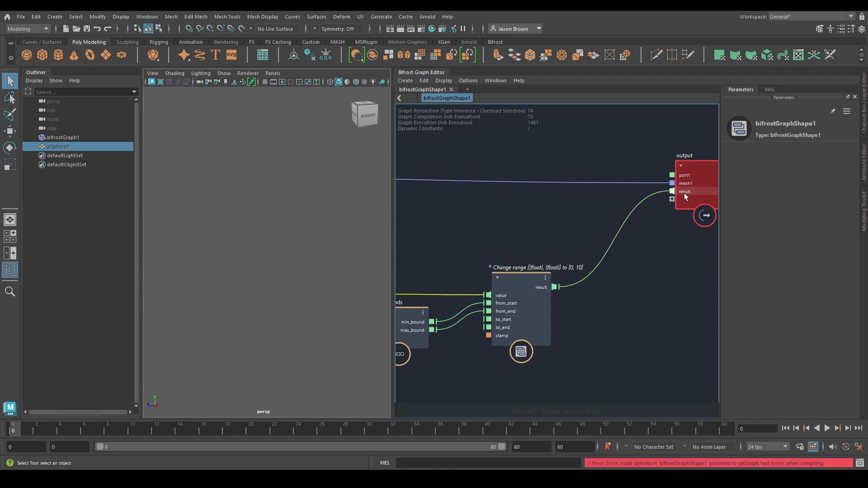
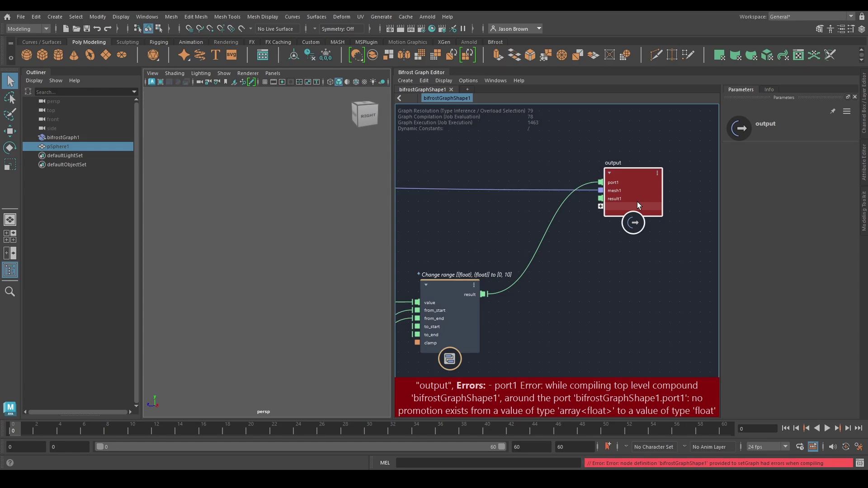
Set the type of the output node's port1 to an array of 32-bit floating-point values
alt+middle_drag(573, 297, 585, 289)
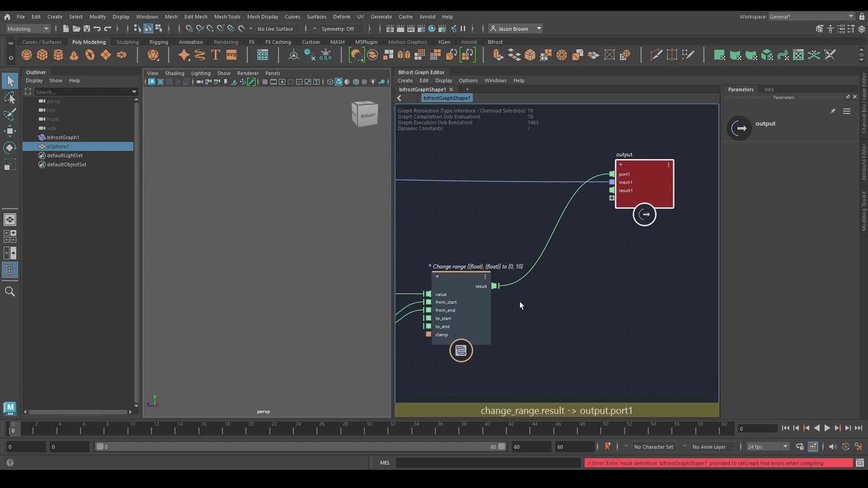
click(478, 274)
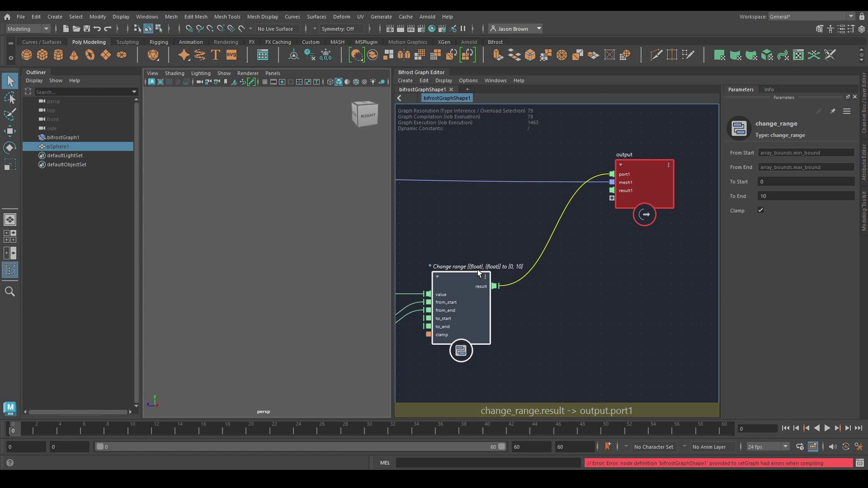
right_click(619, 176)
mouse_move(658, 248)
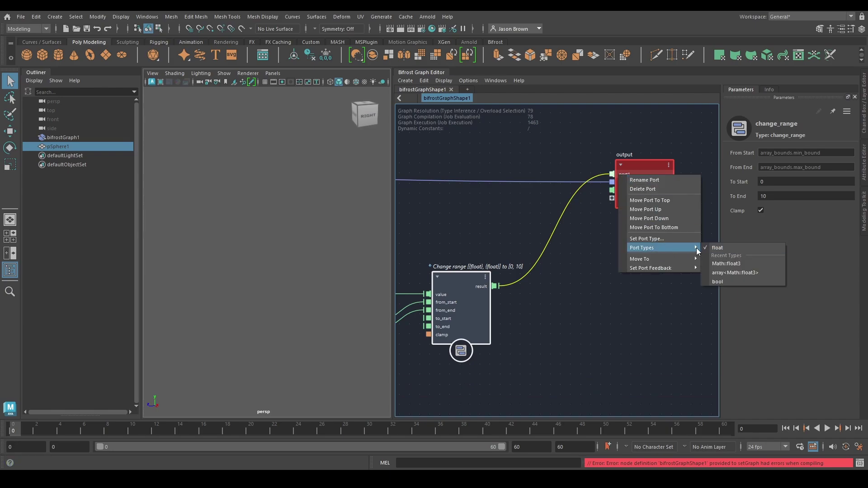
click(651, 239)
drag(400, 152, 291, 160)
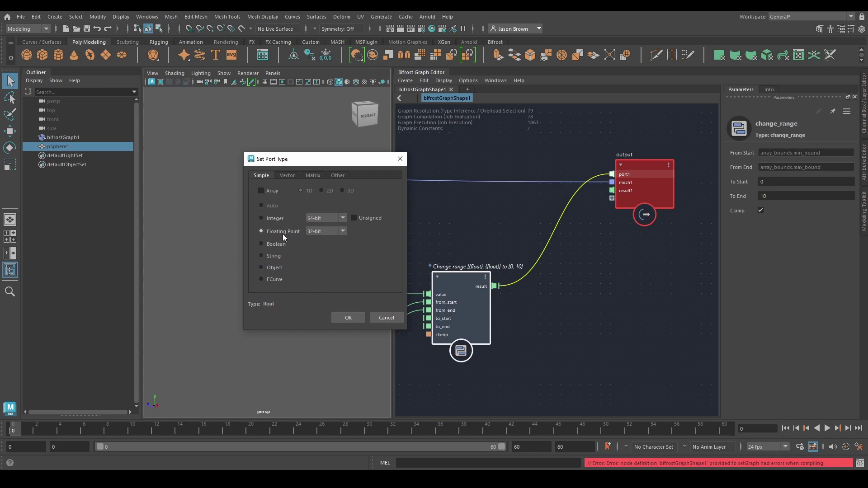
click(261, 191)
click(349, 318)
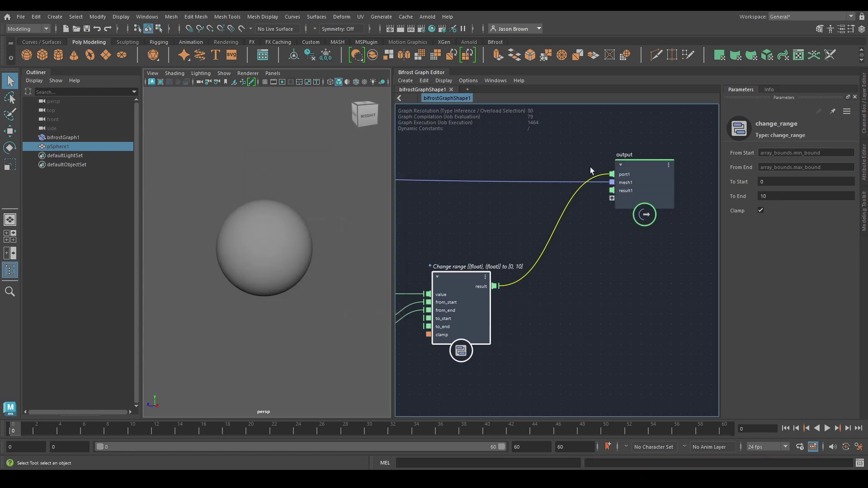
Try a watchpoint on the connection from change_range to the output node
drag(525, 211, 597, 265)
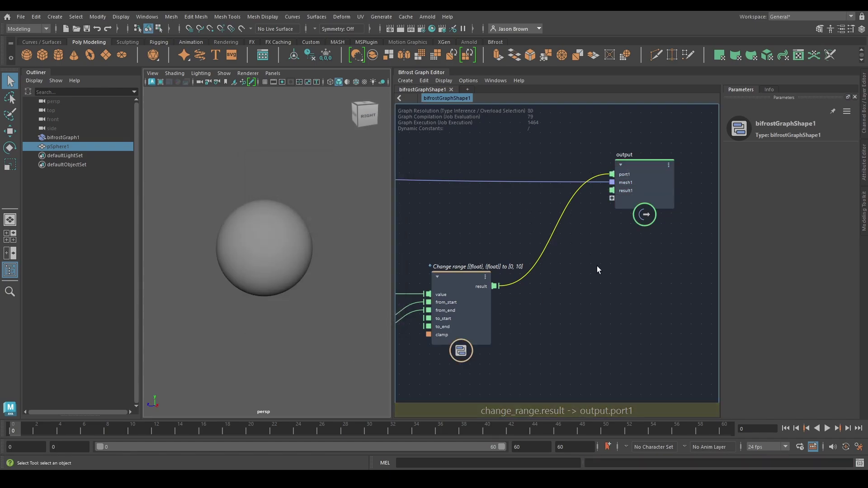
key(shift+w)
alt+middle_drag(566, 332, 750, 299)
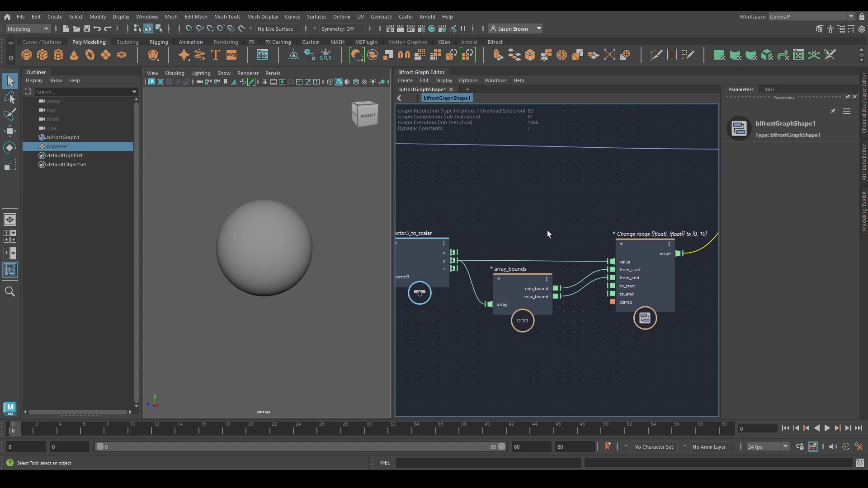
Move array_bounds well below the y-to-value connection and place a watchpoint near that connection's start
drag(516, 297, 506, 409)
drag(497, 248, 486, 319)
key(shift+w)
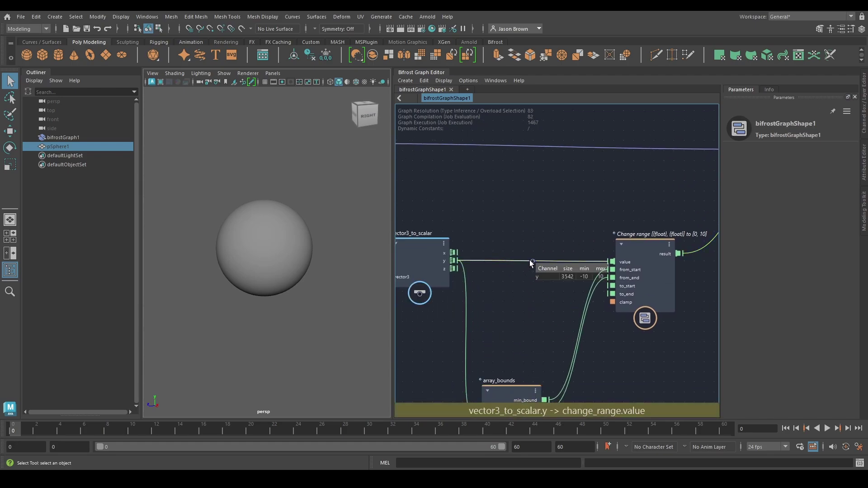
drag(530, 261, 474, 265)
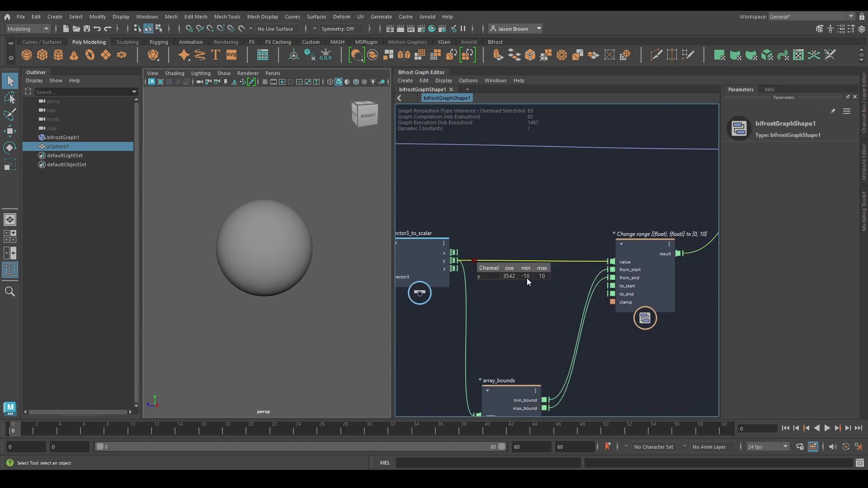
Add a watchpoint to the connection from change_range's result to port1 and examine the remapped range
alt+middle_drag(621, 333, 525, 351)
drag(631, 195, 635, 288)
key(shift+w)
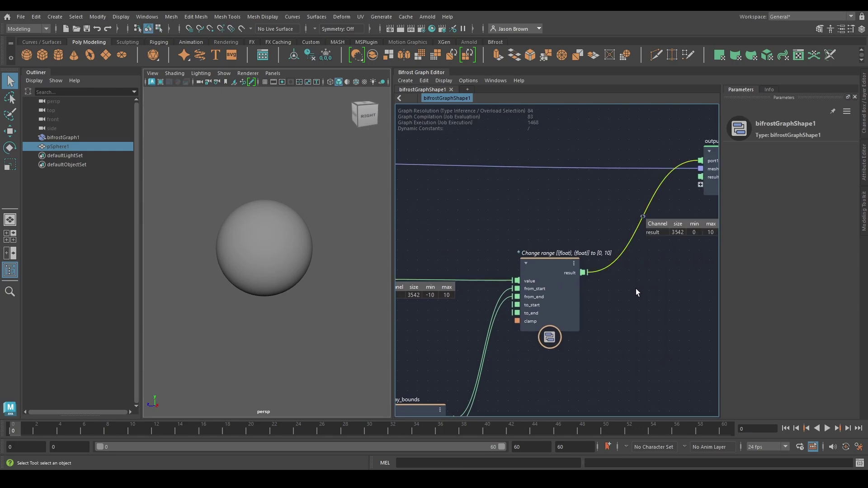
alt+middle_drag(669, 278, 655, 278)
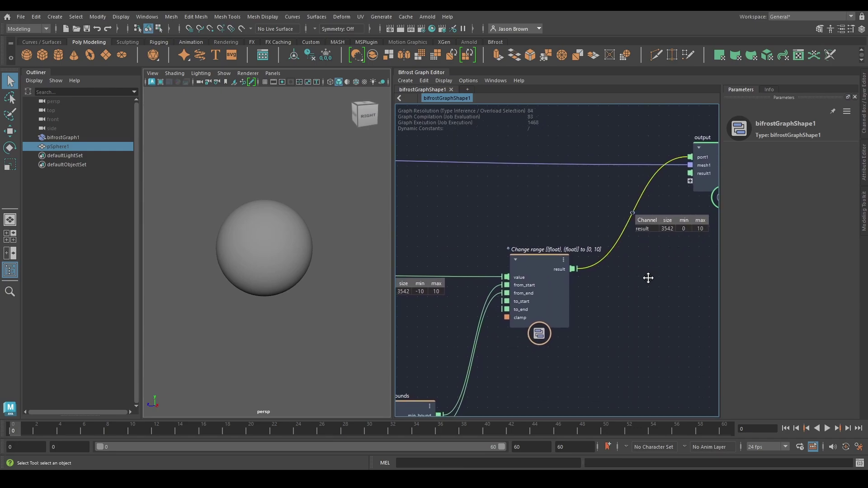
Set change_range's To Start value to -5 and its To End value to 5
click(538, 276)
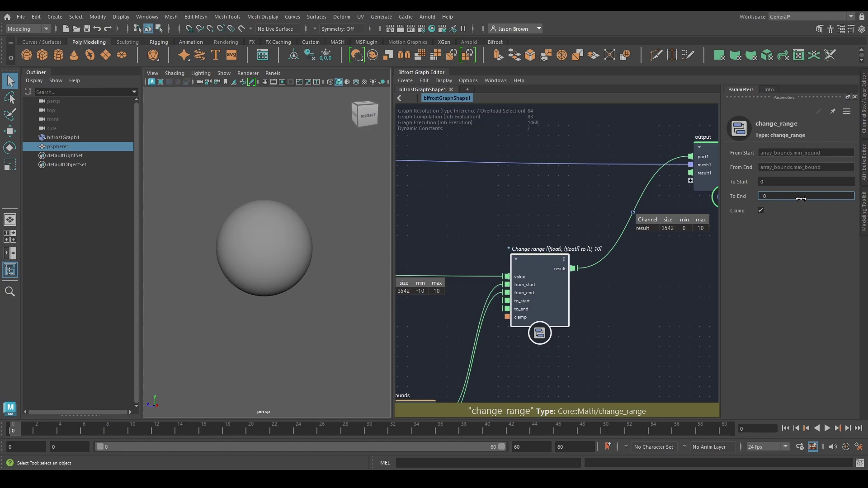
click(780, 182)
text(-)
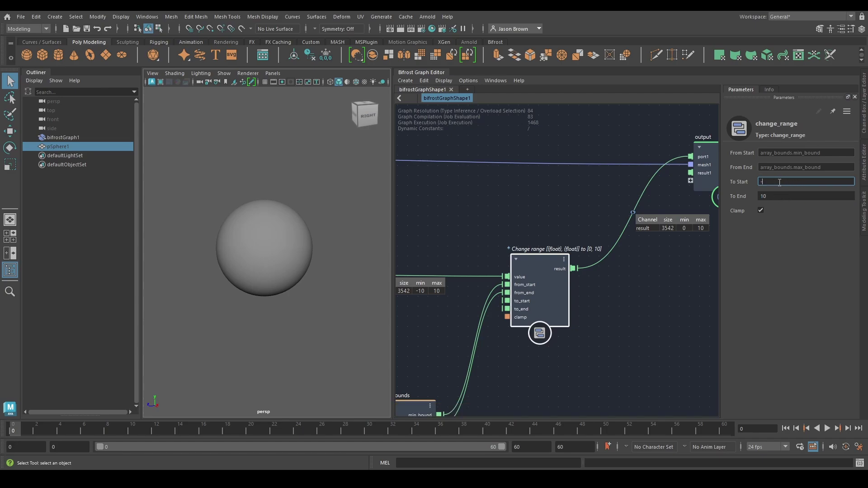
text(5)
key(Tab)
text(-5)
key(Return)
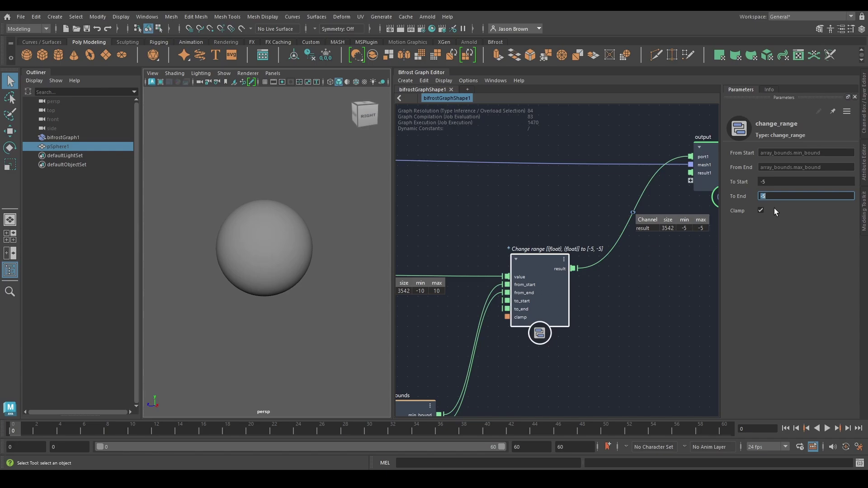
text(5)
key(Return)
Move array_bounds back up beneath the watchpoint on the y-to-value connection
scroll(684, 231, down, 2)
alt+middle_drag(627, 301, 677, 307)
drag(503, 377, 509, 307)
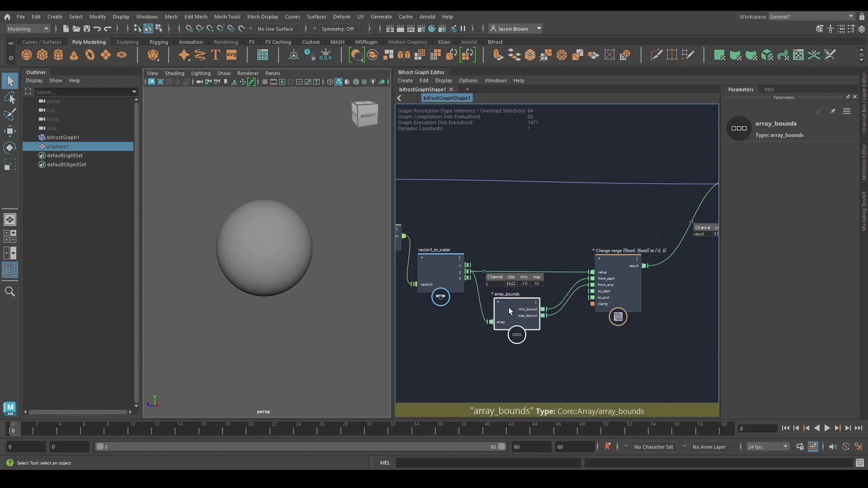
alt+middle_drag(589, 341, 533, 350)
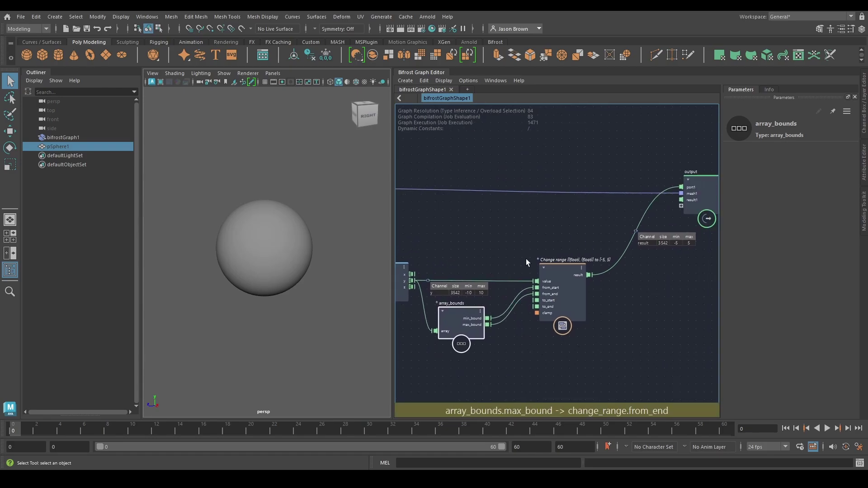
Remove the watchpoint from the result-to-port1 connection and select the mesh connection from pSphereShape1 to output
alt+right_drag(656, 346, 619, 309)
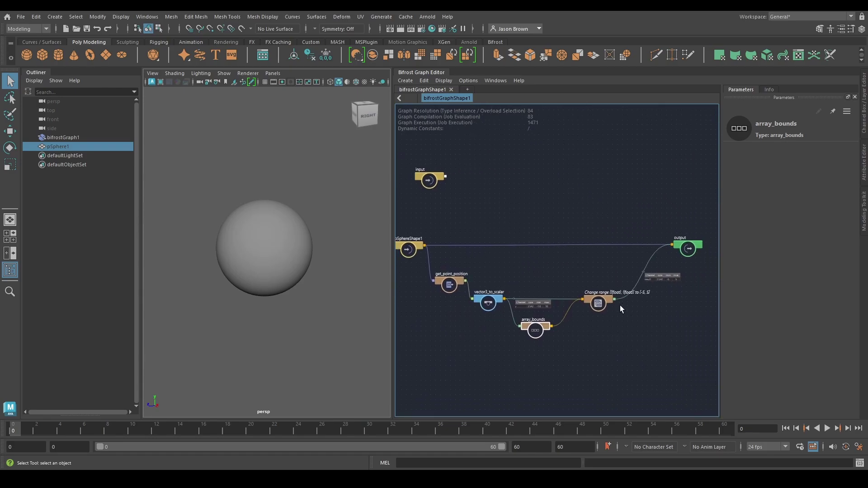
middle_drag(620, 306, 631, 318)
click(662, 312)
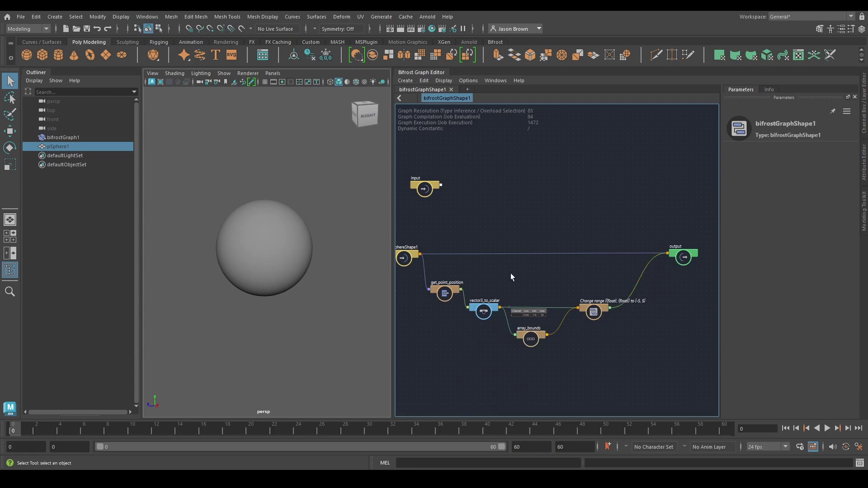
alt+middle_drag(511, 273, 522, 272)
drag(502, 227, 534, 274)
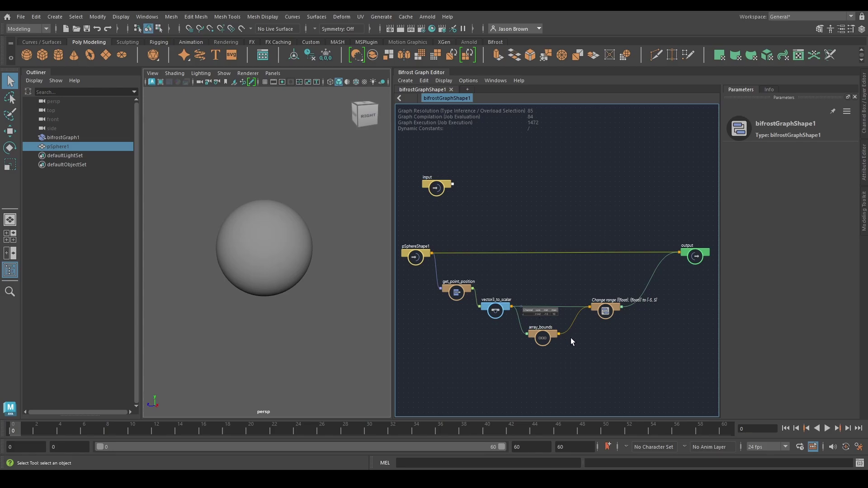
Move change_range closer to array_bounds and remove the watchpoint from the y-to-value connection
scroll(570, 337, up, 3)
click(515, 346)
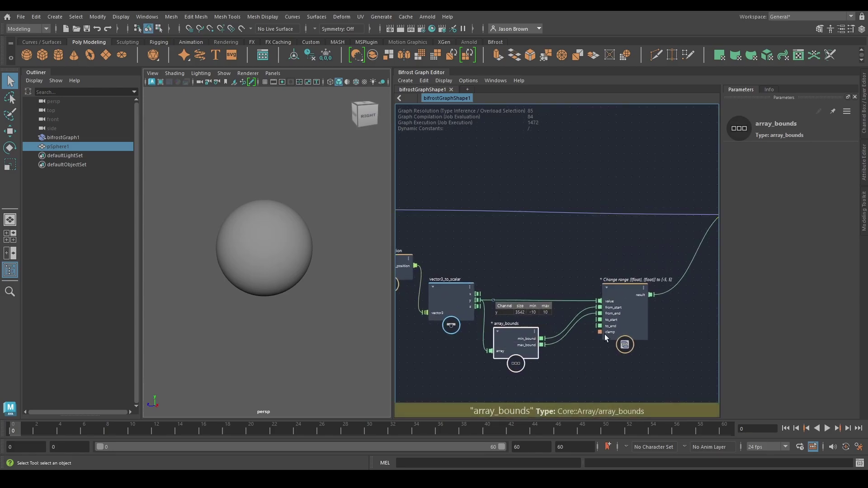
drag(636, 299, 595, 300)
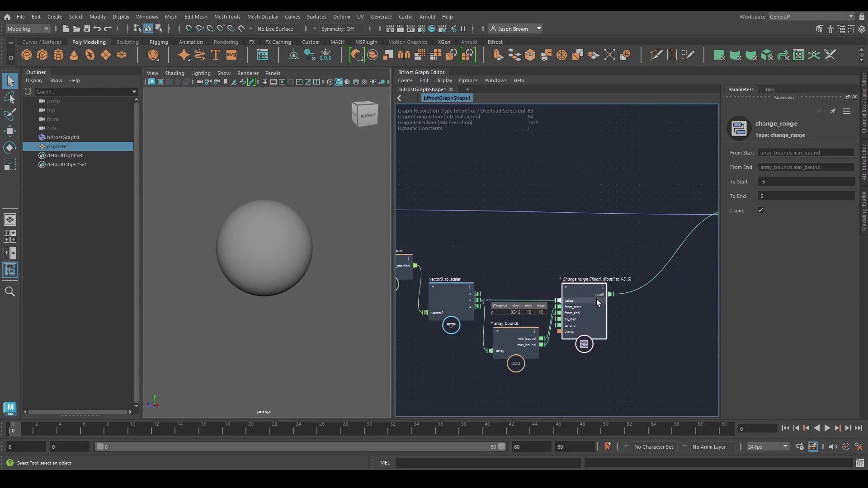
click(518, 301)
middle_drag(512, 244, 480, 260)
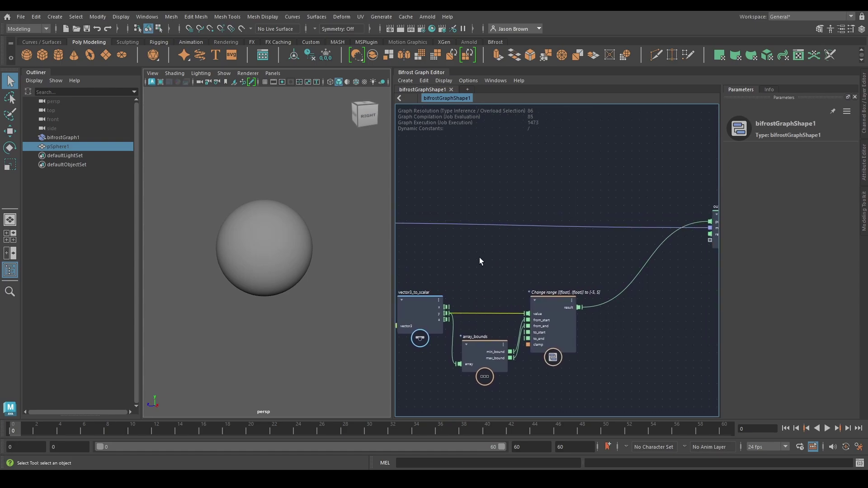
Insert a displace_points node on the mesh connection between pSphereShape1 and output, placing it just before output
click(698, 217)
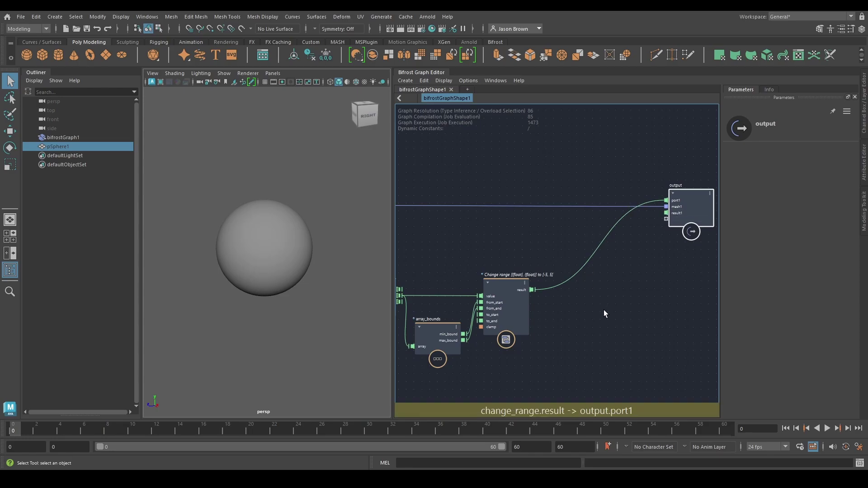
middle_drag(582, 312, 683, 282)
middle_drag(641, 329, 645, 334)
middle_drag(479, 336, 521, 362)
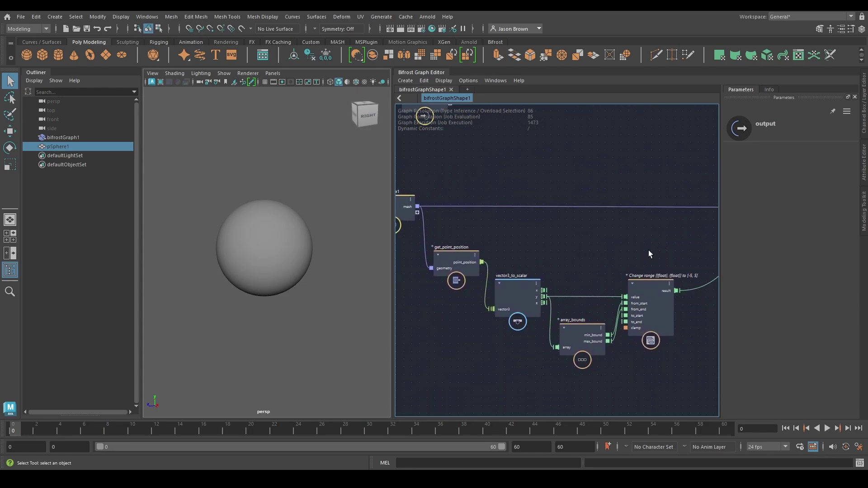
middle_drag(648, 250, 501, 283)
key(Tab)
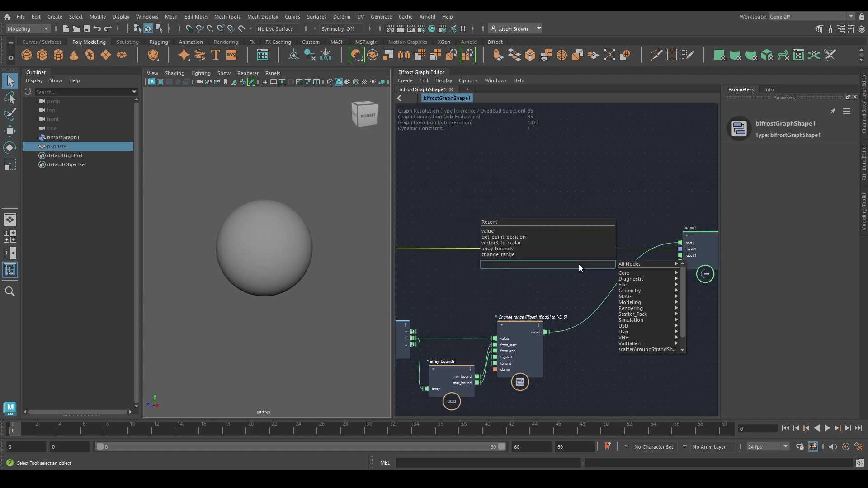
text(displ)
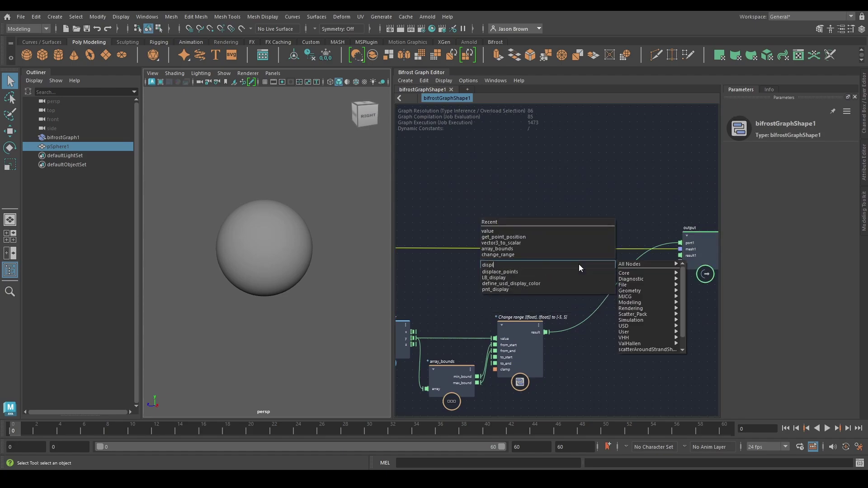
key(Return)
drag(578, 264, 583, 247)
middle_drag(572, 286, 604, 287)
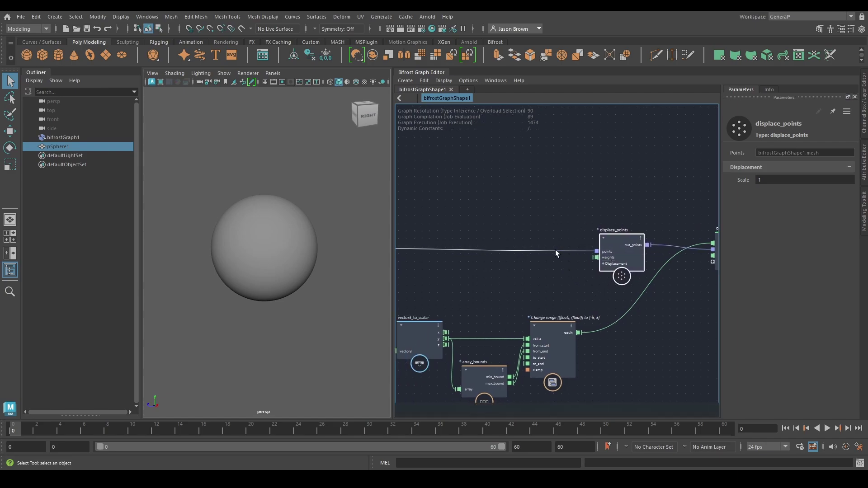
drag(627, 249, 630, 247)
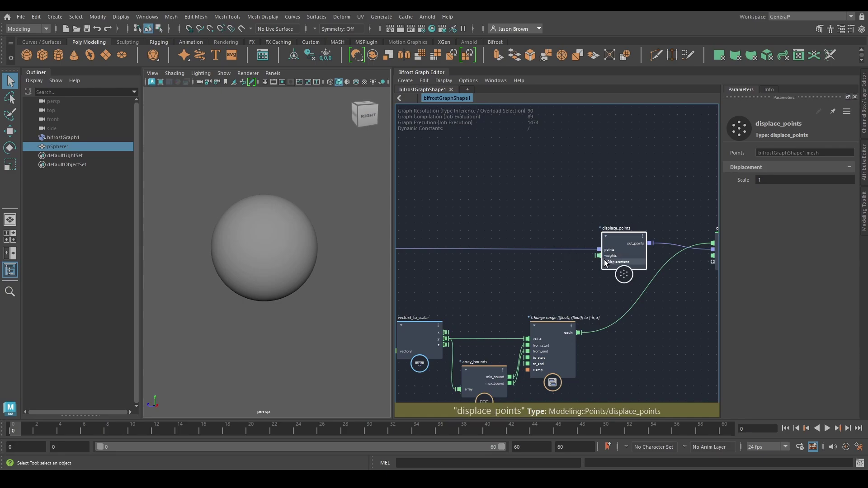
Expand the Displacement ports on displace_points and nudge array_bounds up beneath the y-to-value connection
click(606, 262)
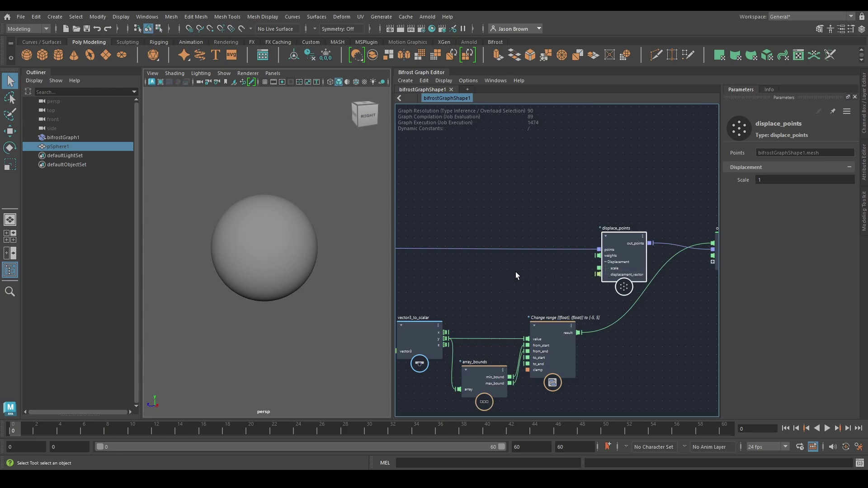
middle_drag(688, 300, 713, 297)
click(705, 245)
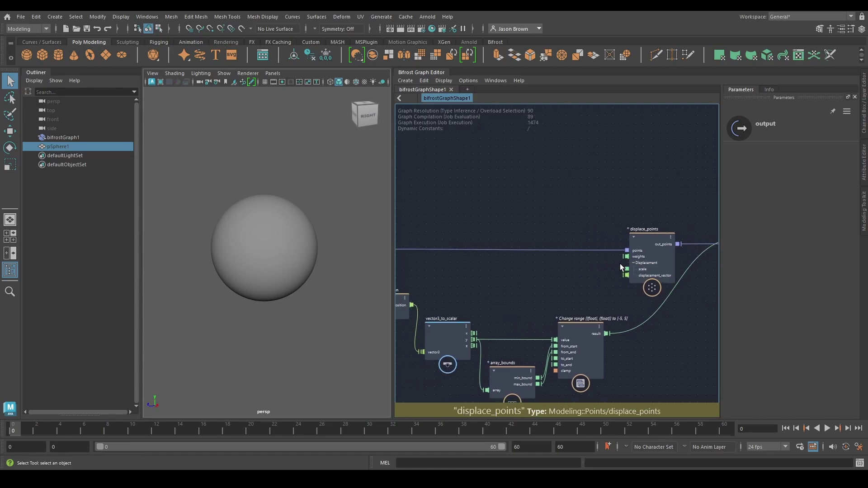
middle_drag(532, 271, 679, 269)
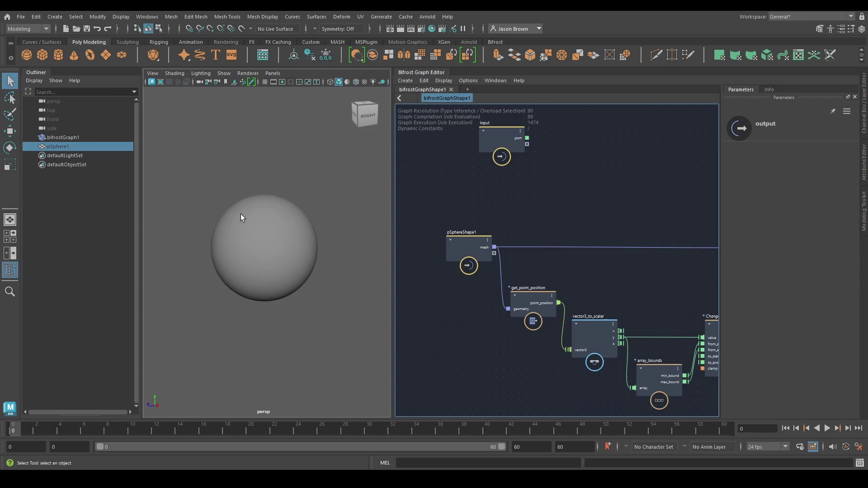
middle_drag(577, 194, 402, 169)
middle_drag(548, 220, 529, 219)
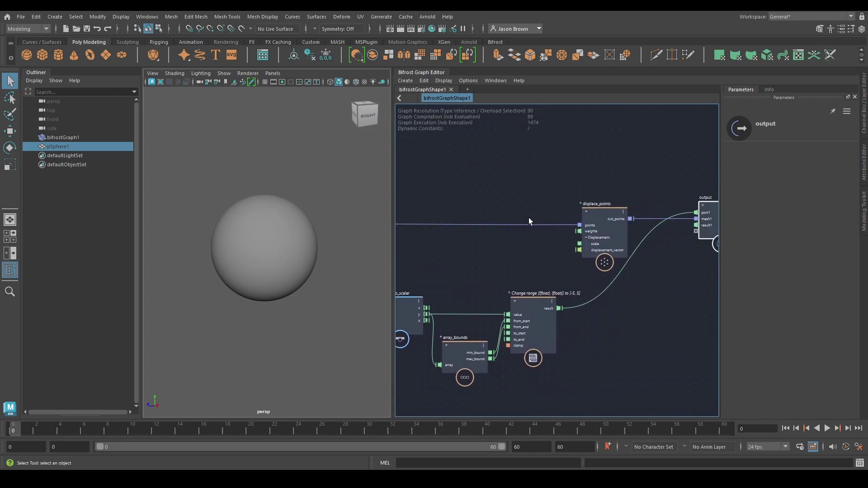
middle_drag(525, 264, 535, 251)
drag(465, 347, 465, 338)
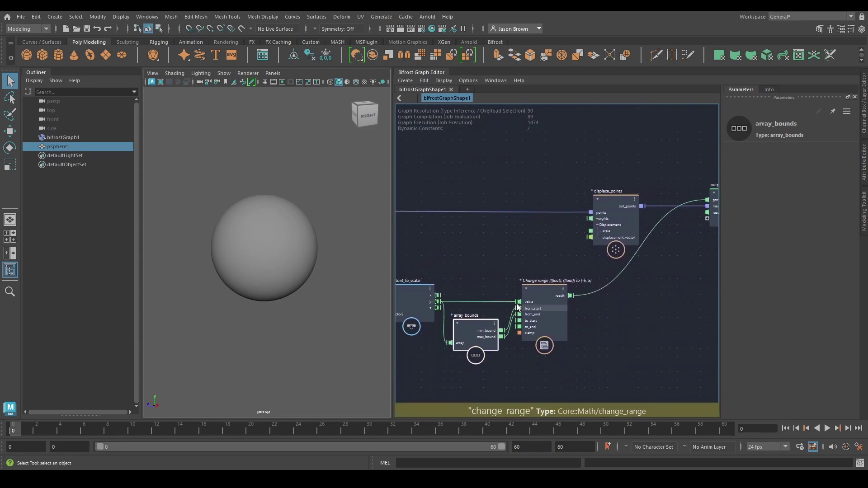
middle_drag(486, 287, 493, 285)
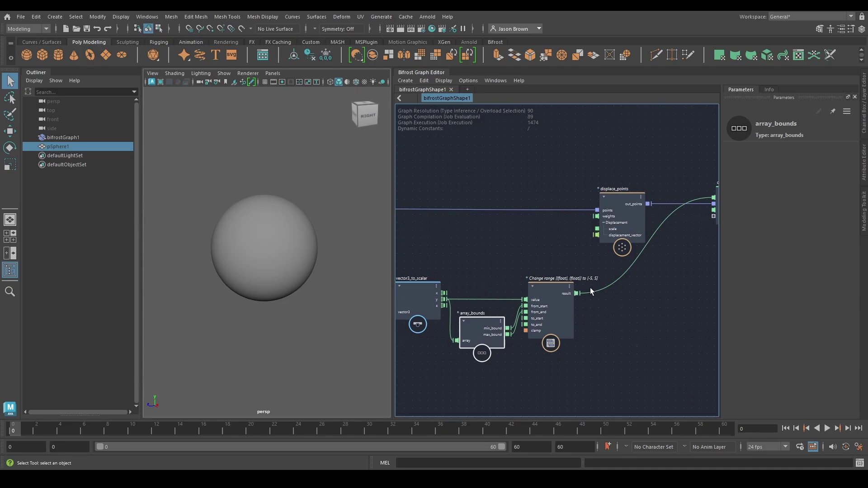
Connect change_range's result to the weights input of displace_points and inspect the displaced sphere from different sides
drag(577, 293, 595, 216)
alt+drag(254, 269, 351, 259)
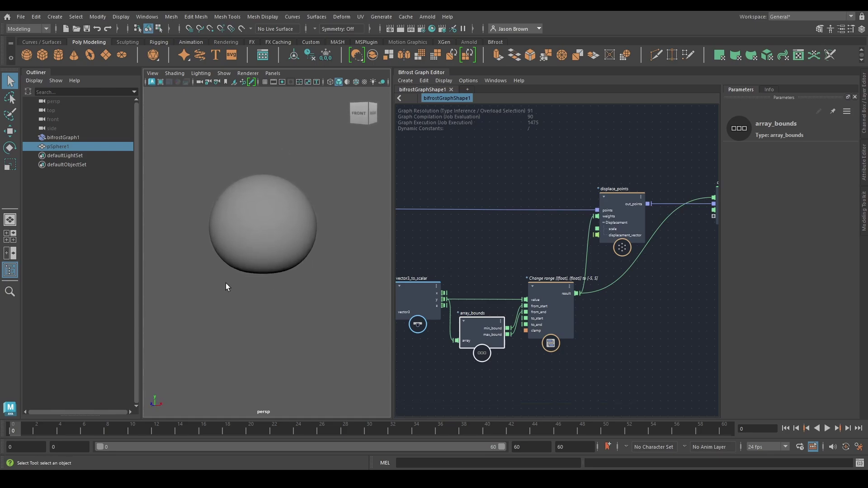
alt+drag(215, 274, 277, 252)
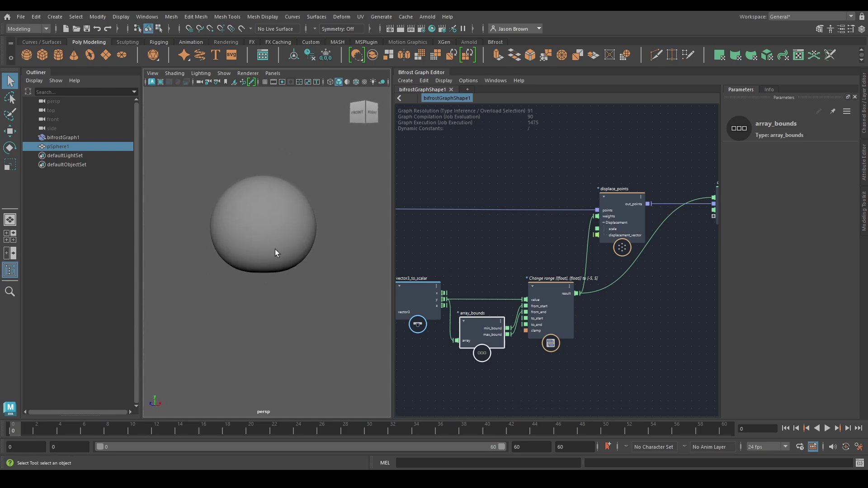
Try a To Start value of -5.388 and a To End value of 9.28 on change_range and inspect the sphere
middle_drag(669, 322, 686, 321)
click(564, 333)
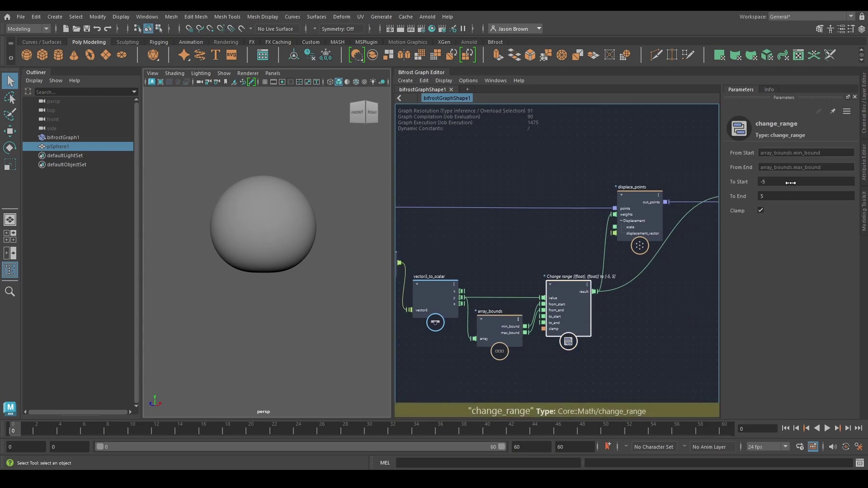
mouse_move(790, 183)
mouse_down()
mouse_move(840, 184)
mouse_move(582, 186)
mouse_move(858, 197)
mouse_move(709, 194)
mouse_move(849, 196)
mouse_move(776, 192)
mouse_move(800, 193)
mouse_up()
alt+drag(260, 207, 296, 242)
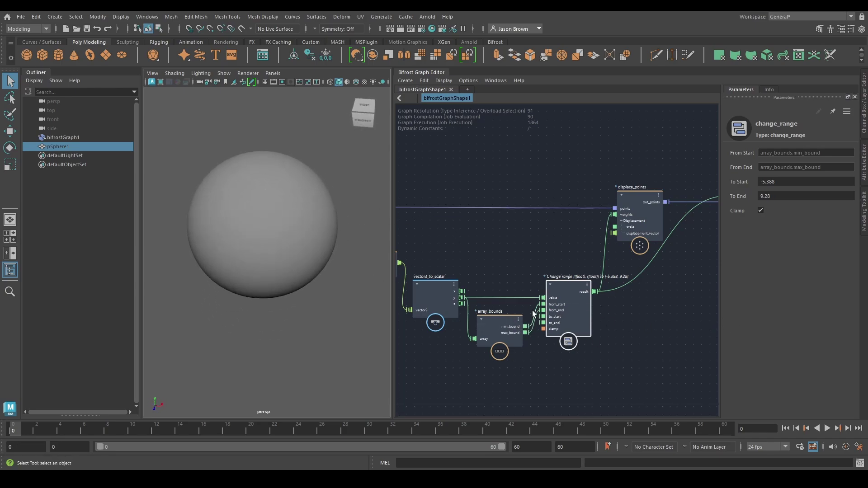
Set change_range's To Start value to 0 and its To End value to 1
middle_drag(653, 297, 618, 296)
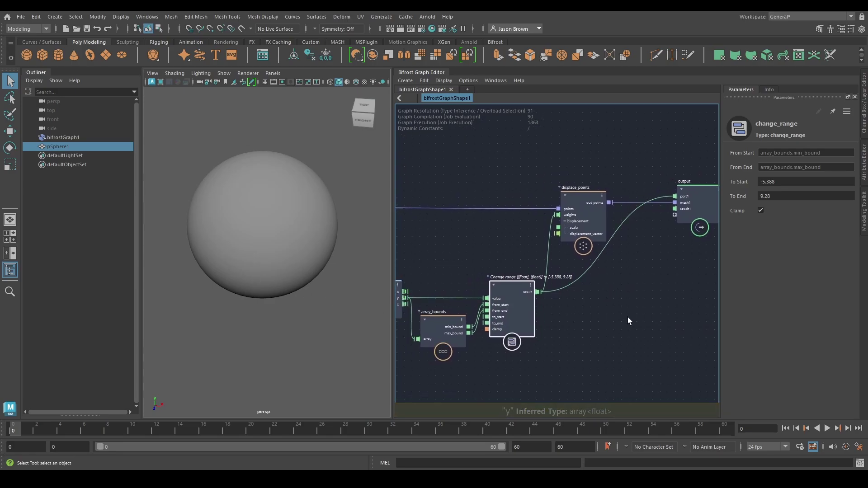
double_click(769, 185)
text(0)
key(Tab)
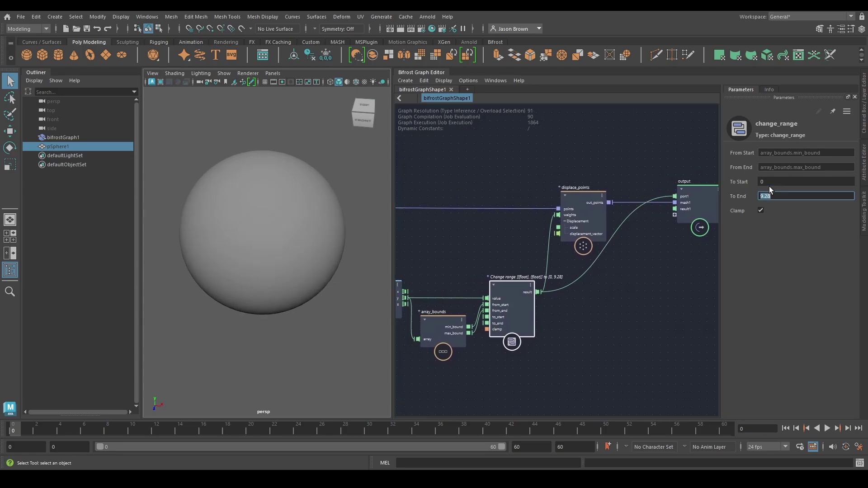
text(1)
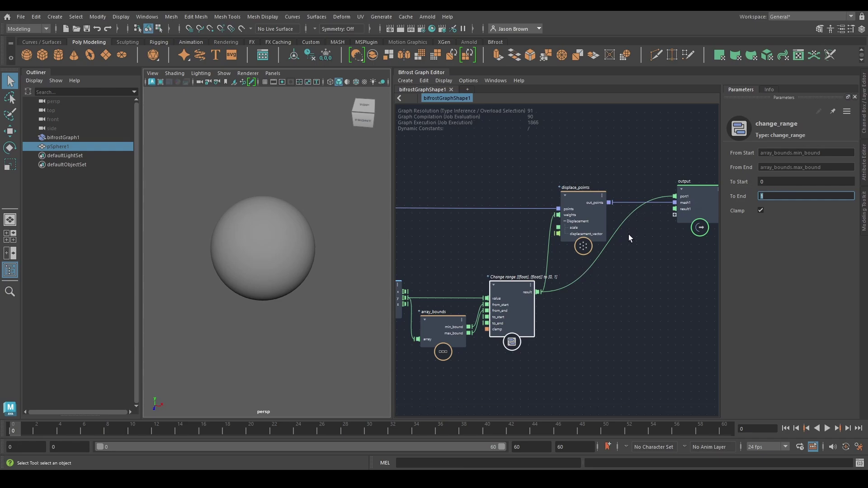
Delete port1 from the output node and move output and displace_points farther away from change_range
right_click(682, 196)
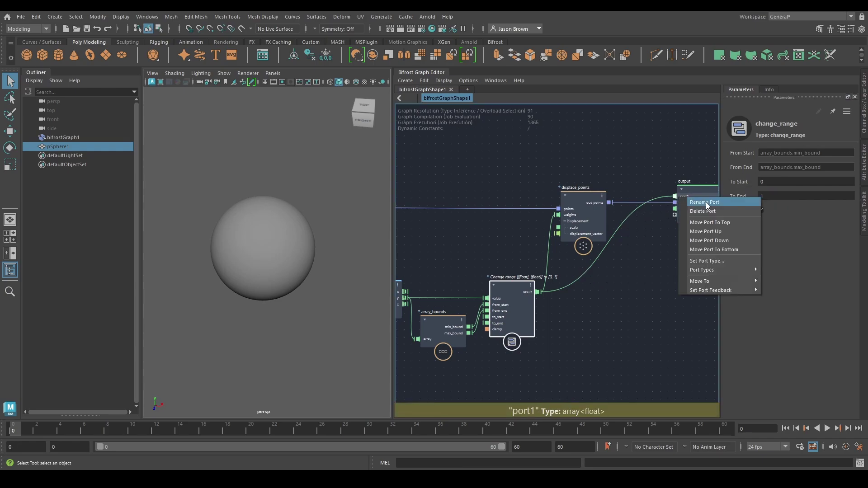
click(703, 211)
alt+middle_drag(630, 308, 580, 310)
drag(653, 196, 701, 201)
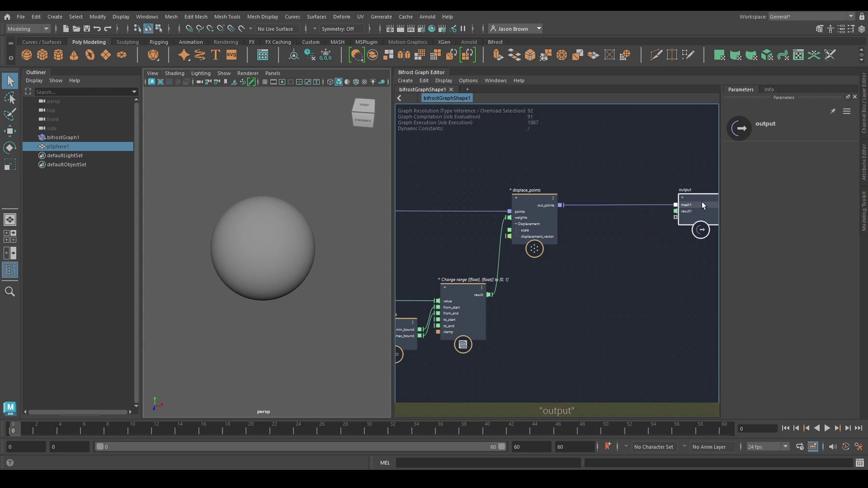
drag(538, 201, 630, 202)
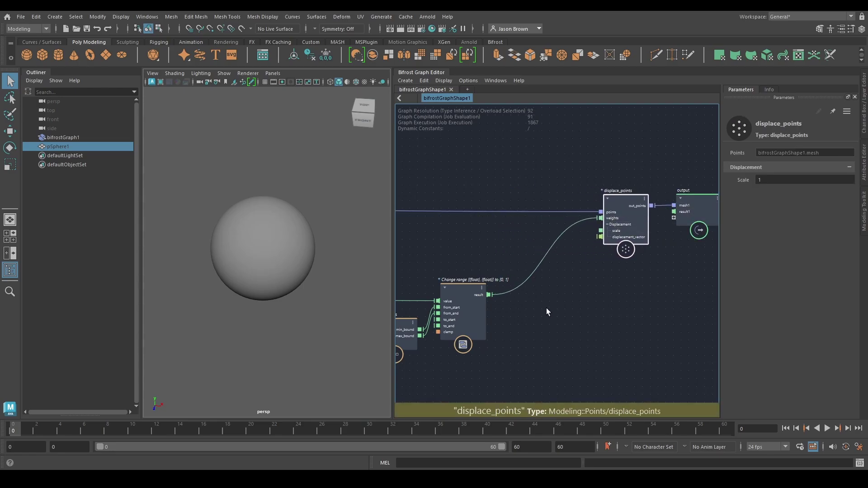
Add an evaluate_fcurve node in the free space between change_range and displace_points
middle_drag(546, 312, 592, 314)
key(Tab)
text(evalu)
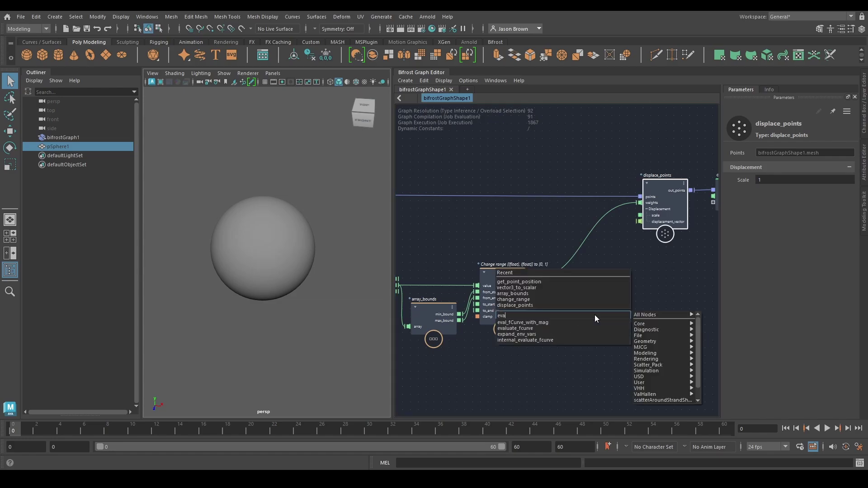
text(a)
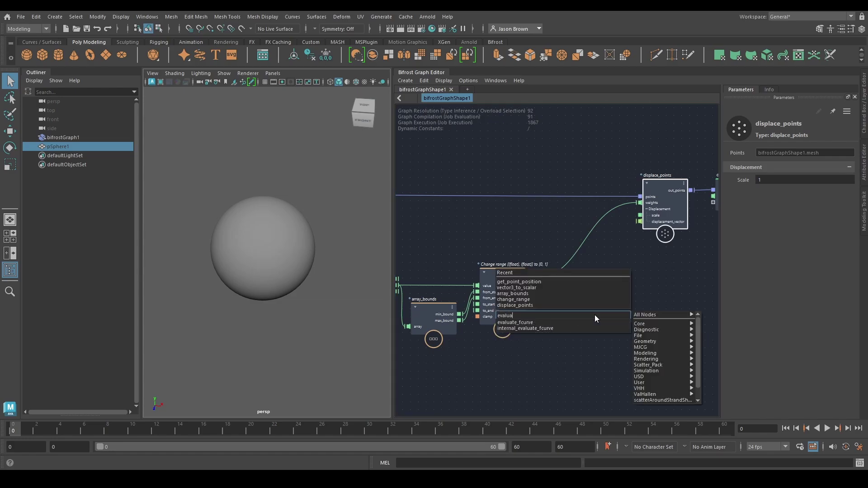
key(Return)
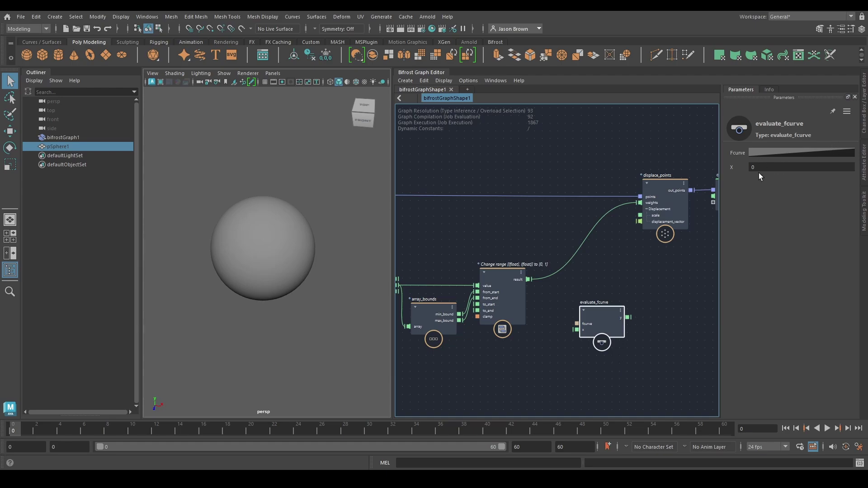
middle_drag(636, 283, 615, 292)
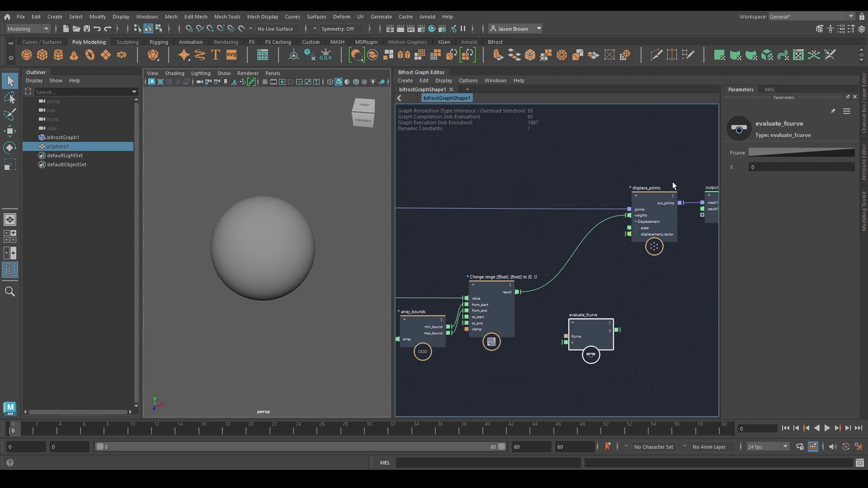
Select displace_points and output together and shift them farther from change_range to make more room
middle_drag(670, 273, 604, 272)
drag(581, 164, 685, 302)
drag(598, 220, 635, 220)
middle_drag(583, 296, 618, 288)
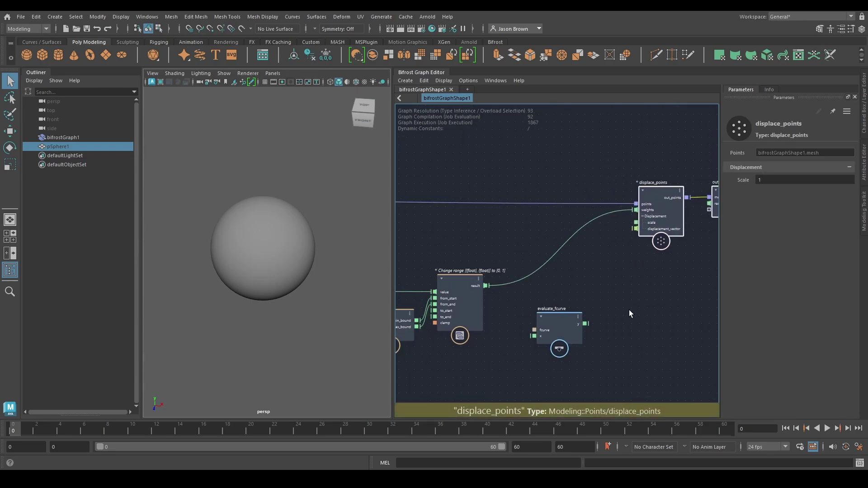
Insert evaluate_fcurve into the connection from change_range's result to displace_points' weights, using its x input
click(628, 310)
drag(555, 326, 562, 300)
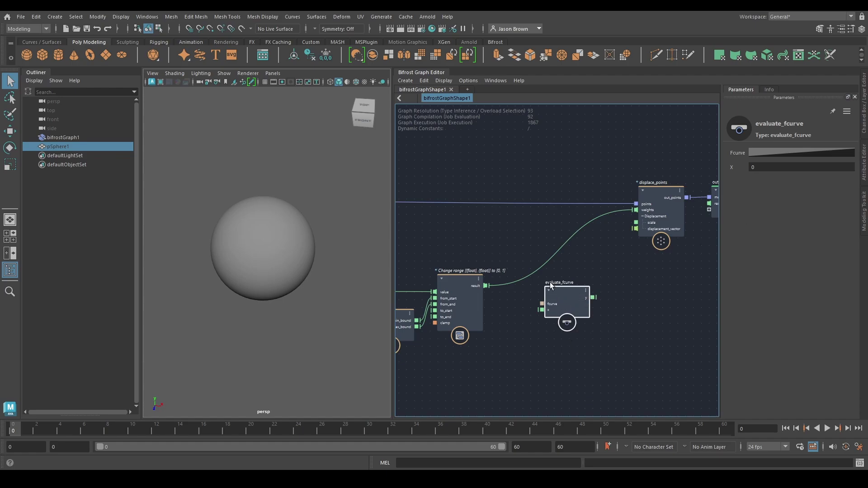
drag(524, 220, 598, 262)
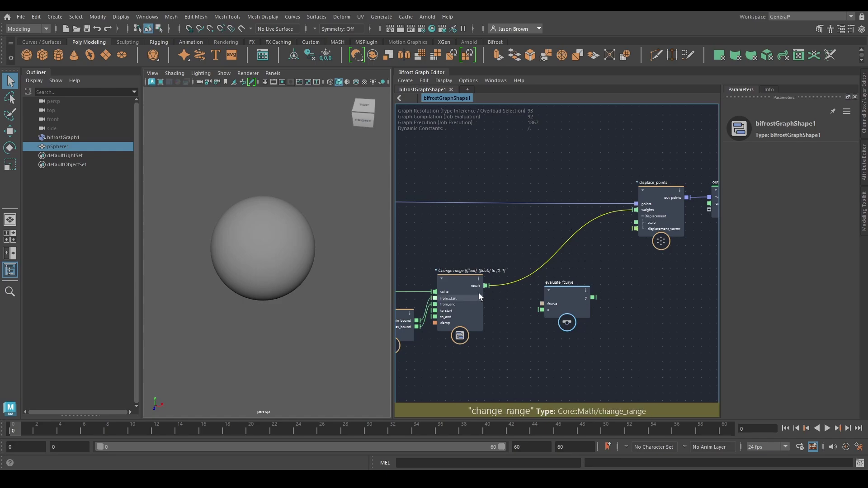
click(554, 369)
drag(562, 295, 554, 257)
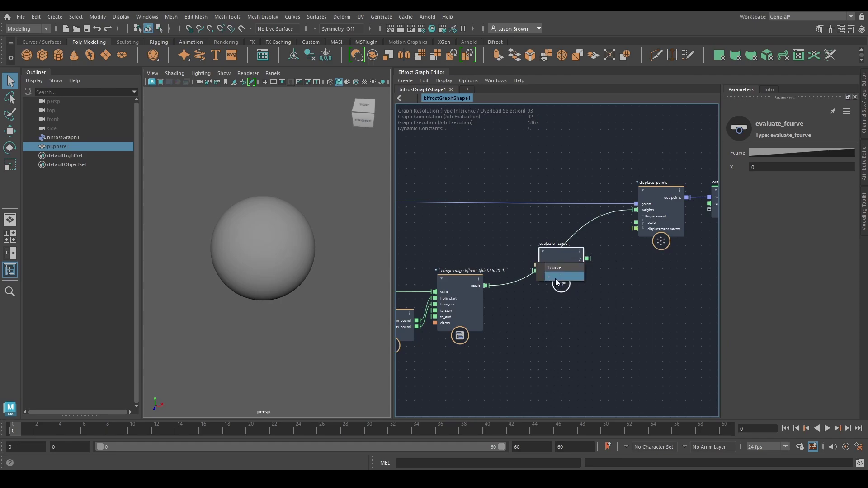
click(548, 278)
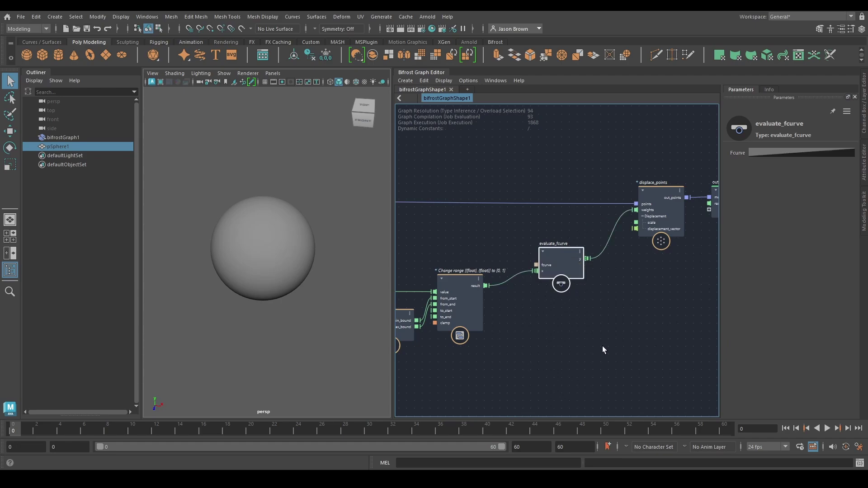
Open evaluate_fcurve's curve in a separate FCurve Editor window and place it over the graph
click(788, 152)
click(799, 168)
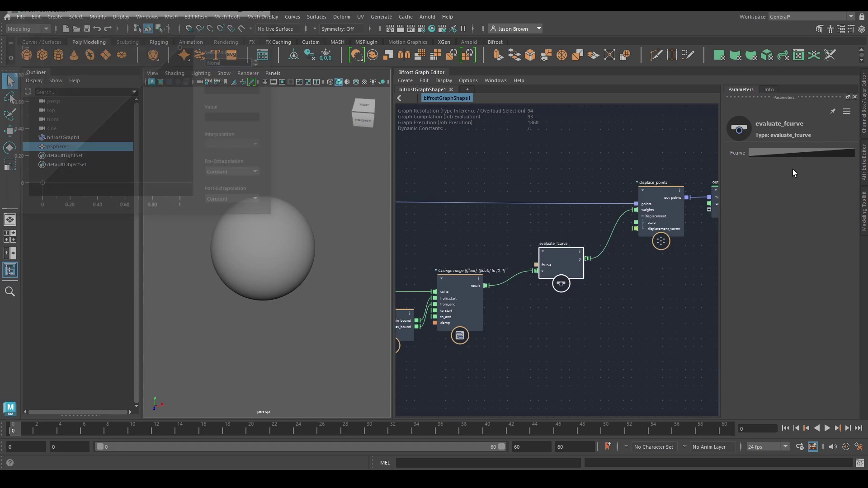
drag(112, 13, 515, 117)
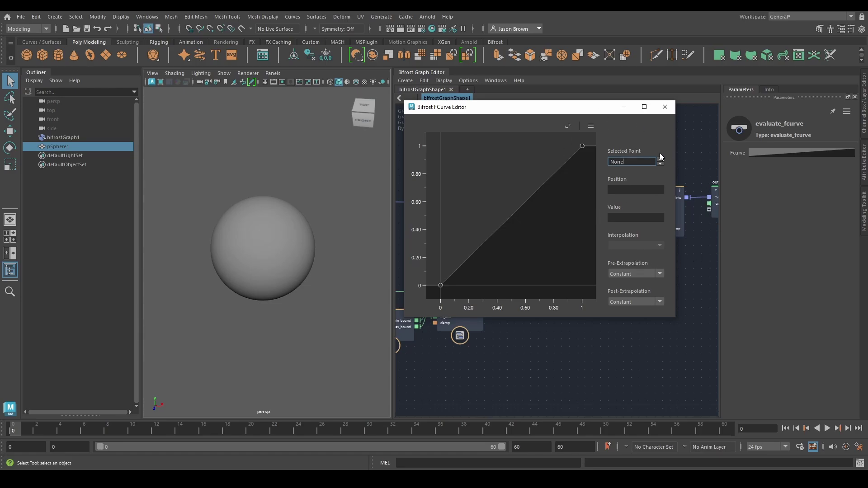
Apply the ascending S-shaped preset to the fcurve and select its starting point
click(591, 126)
click(701, 151)
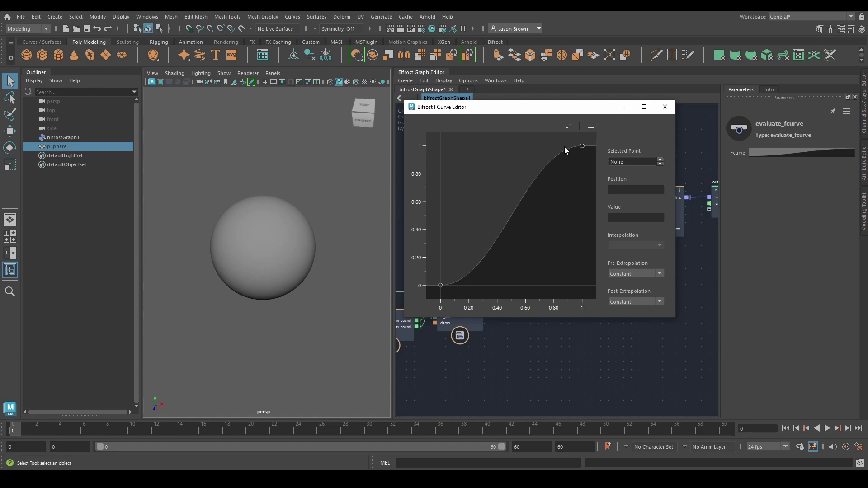
drag(606, 167, 606, 168)
click(440, 285)
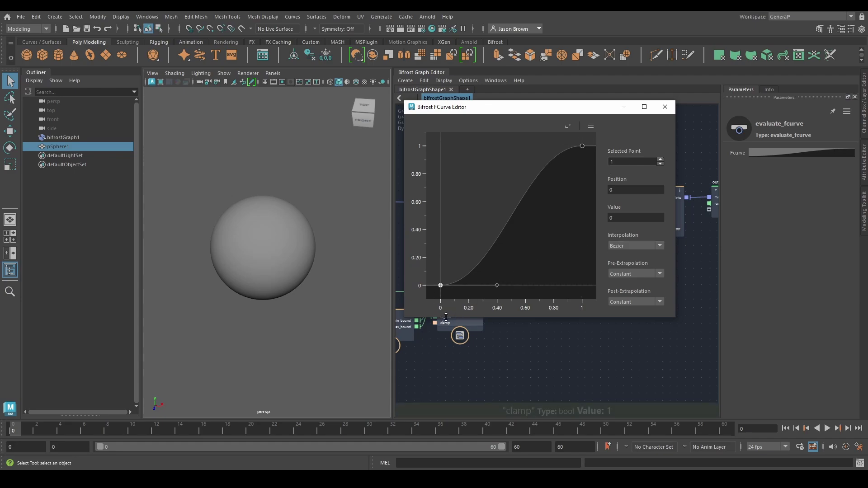
Apply the ascending linear preset to the fcurve and raise its starting point to a value of 0.2
click(590, 125)
mouse_move(608, 145)
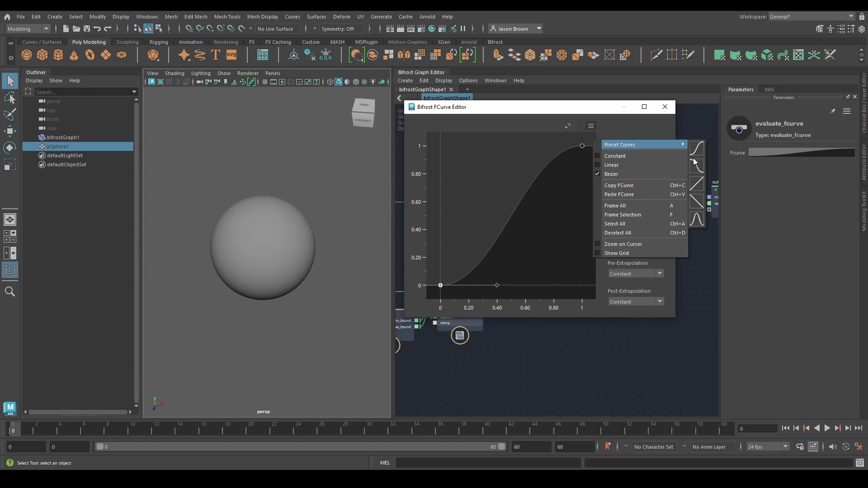
click(697, 183)
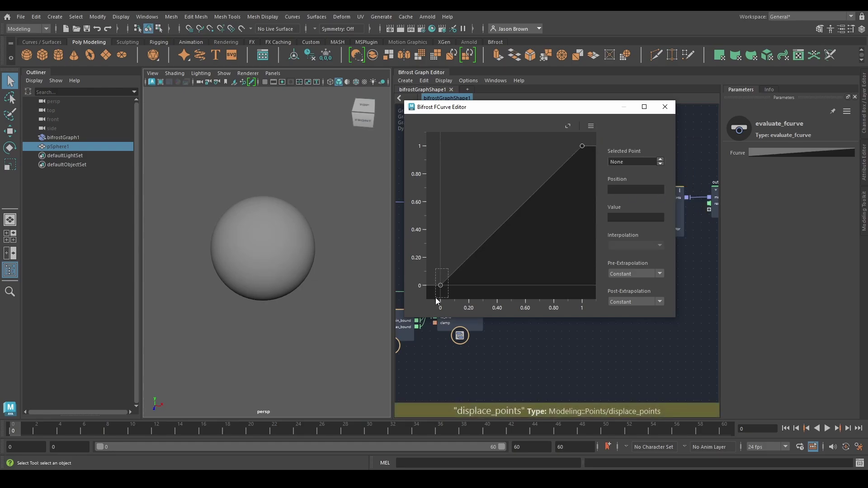
drag(436, 297, 439, 258)
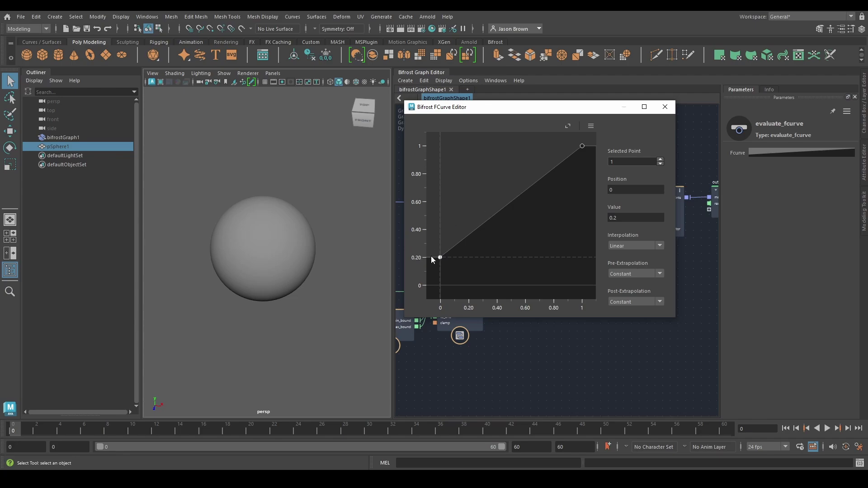
Set the fcurve's starting point to a value of 0.3
click(582, 146)
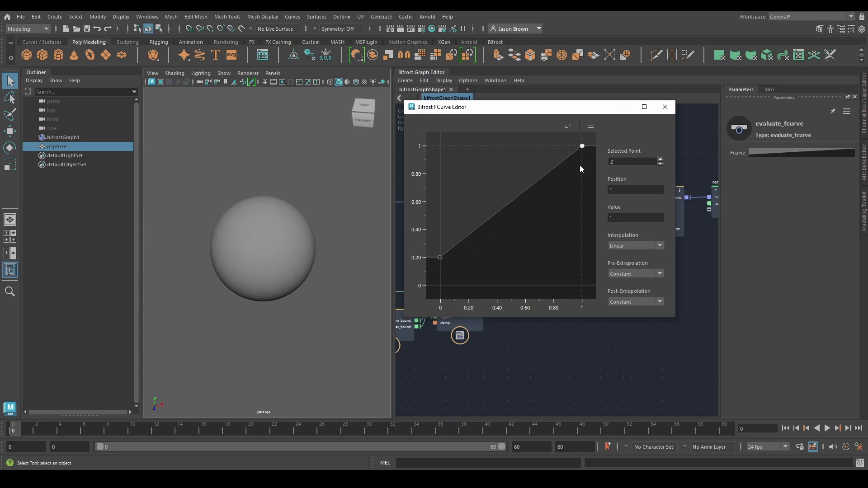
click(440, 257)
click(624, 218)
text(0.3)
key(Return)
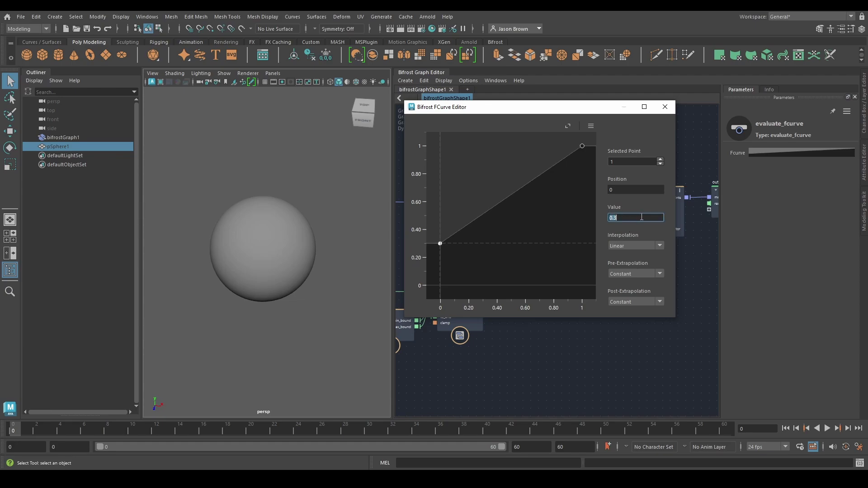
Set the fcurve's starting point value to 0.2 and its end point value to 0.4
text(0.2)
key(Return)
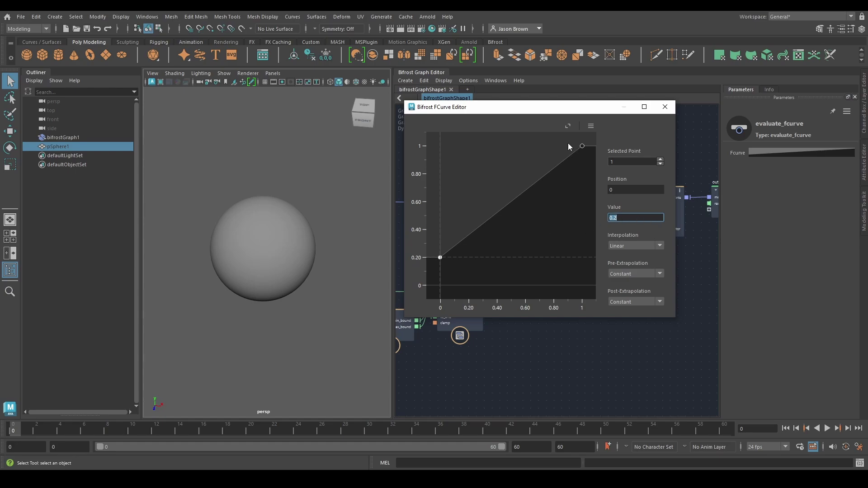
click(582, 146)
click(625, 218)
text(0.4)
key(Return)
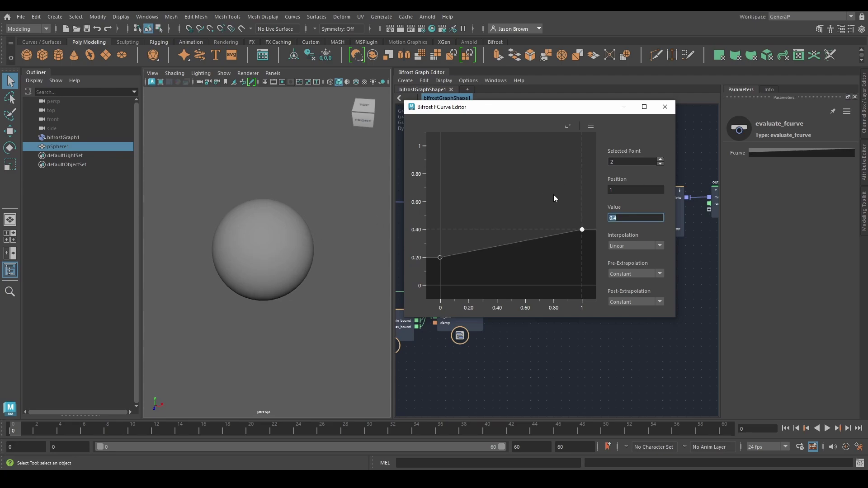
Set both the pre-extrapolation and post-extrapolation of the fcurve to Oscillate, then close the curve editor
drag(585, 111, 586, 116)
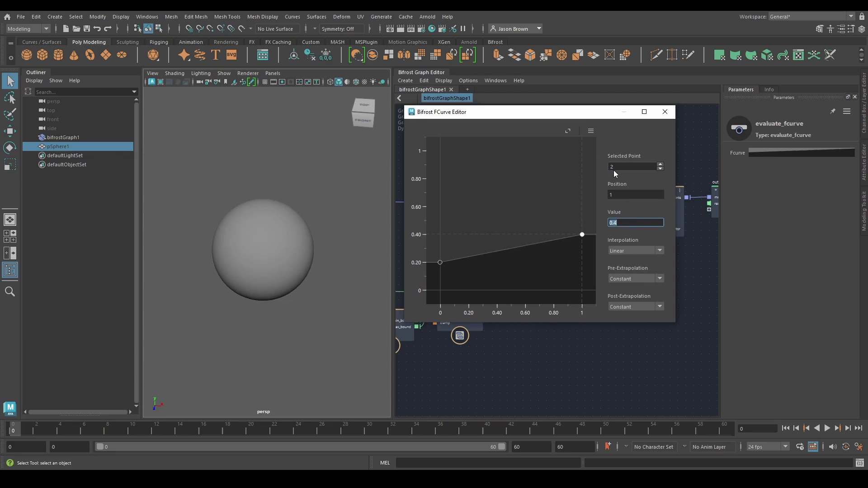
click(629, 277)
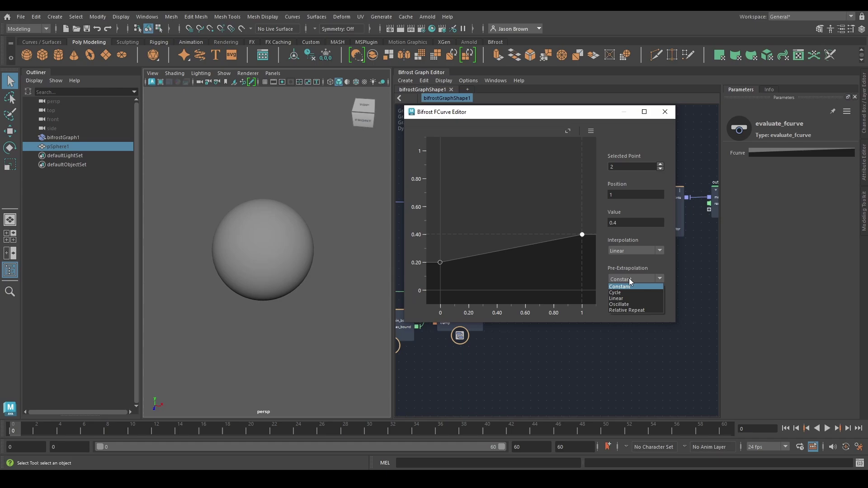
click(628, 304)
click(630, 306)
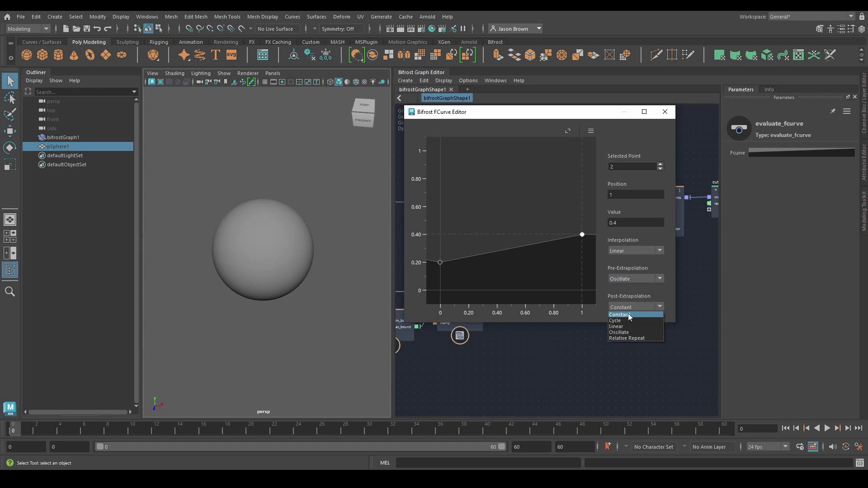
click(626, 333)
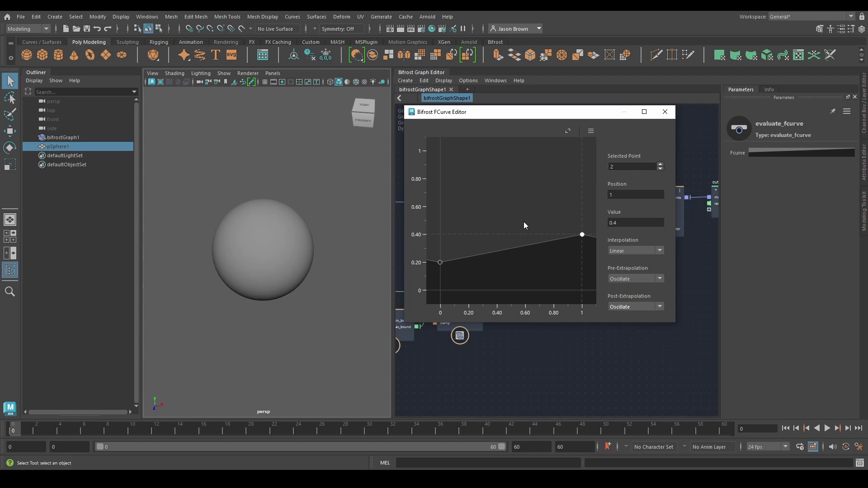
scroll(537, 231, down, 4)
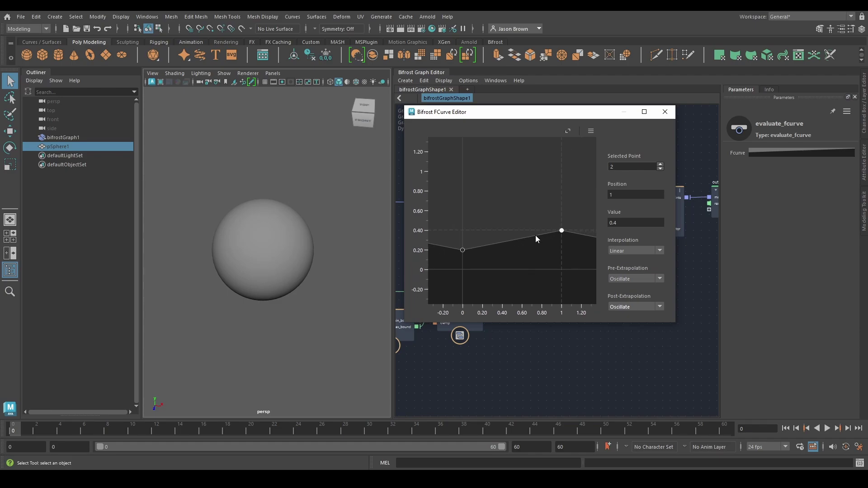
alt+middle_drag(559, 246, 628, 262)
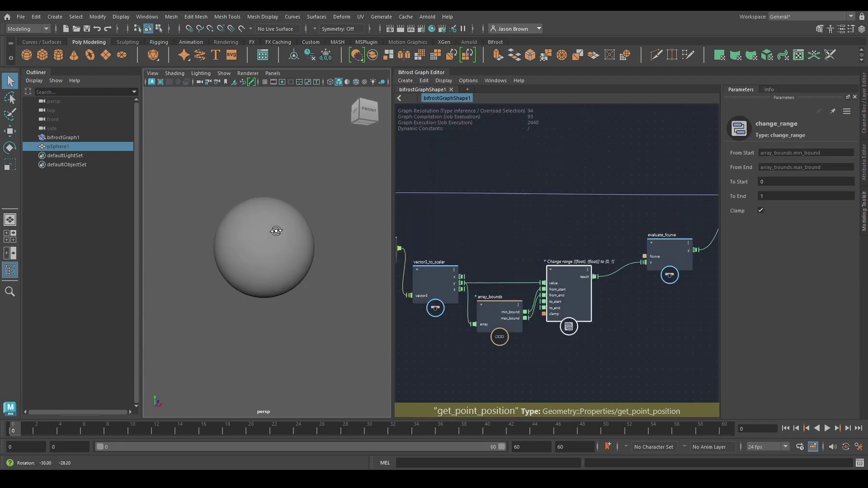
Add a watchpoint to the connection from vector3_to_scalar's y output to change_range's value input
alt+drag(273, 229, 259, 242)
alt+middle_drag(597, 326, 600, 315)
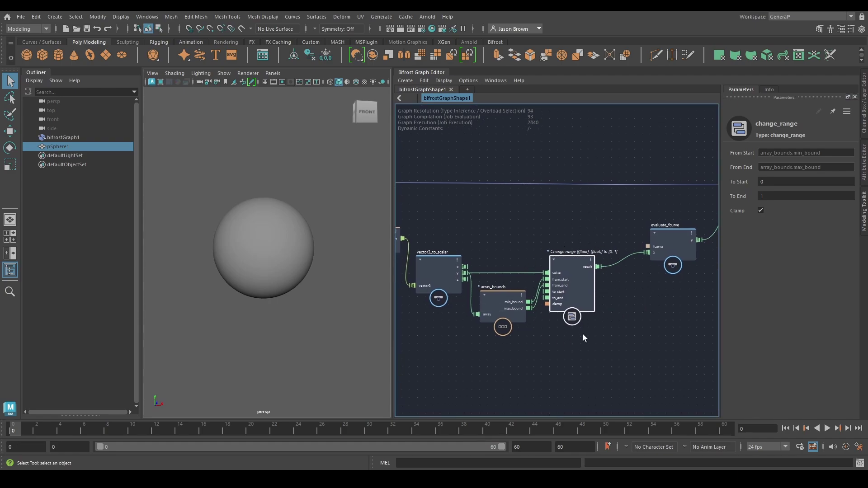
alt+middle_drag(535, 321, 572, 323)
click(538, 274)
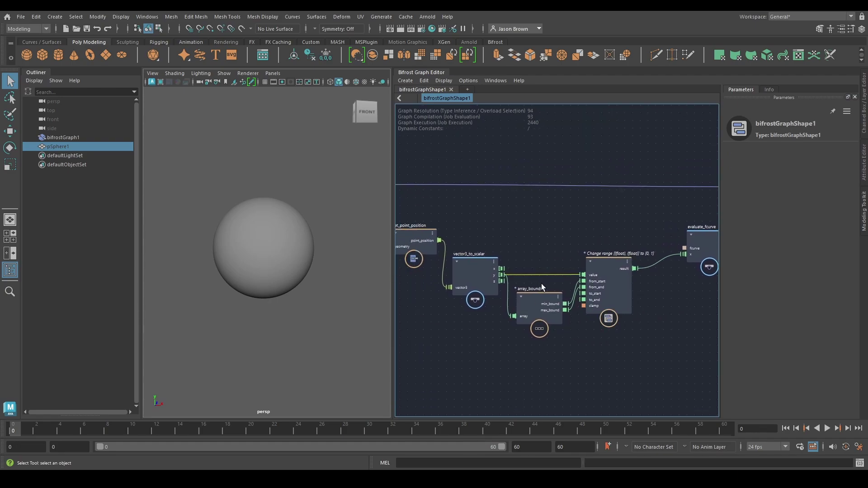
scroll(568, 294, up, 2)
mouse_move(488, 269)
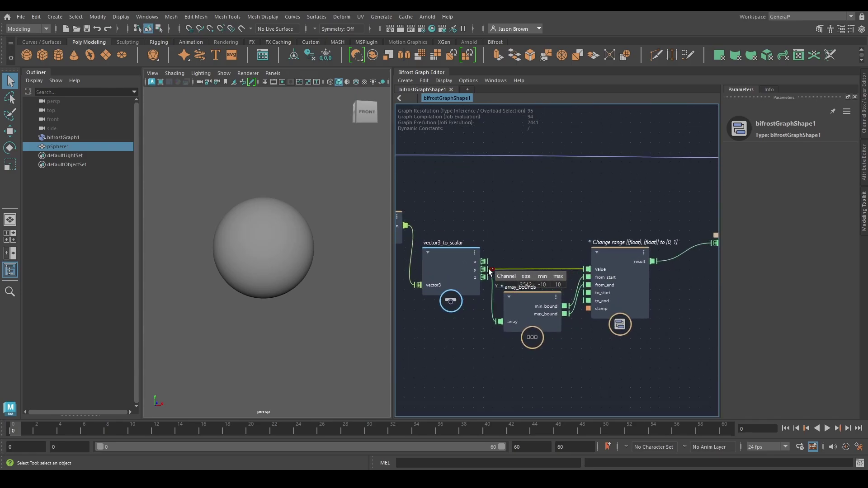
Move evaluate_fcurve farther from change_range and add a watchpoint to the result connection between them
alt+middle_drag(623, 323, 509, 331)
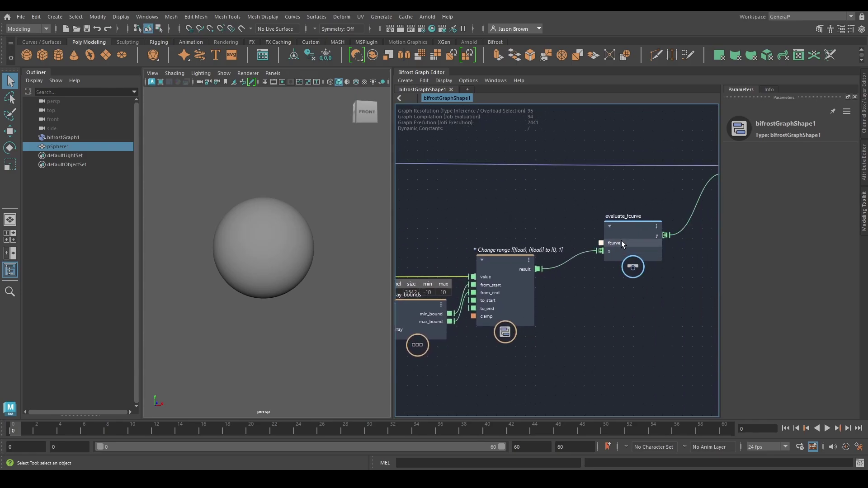
drag(621, 242, 691, 262)
alt+middle_drag(610, 302, 634, 294)
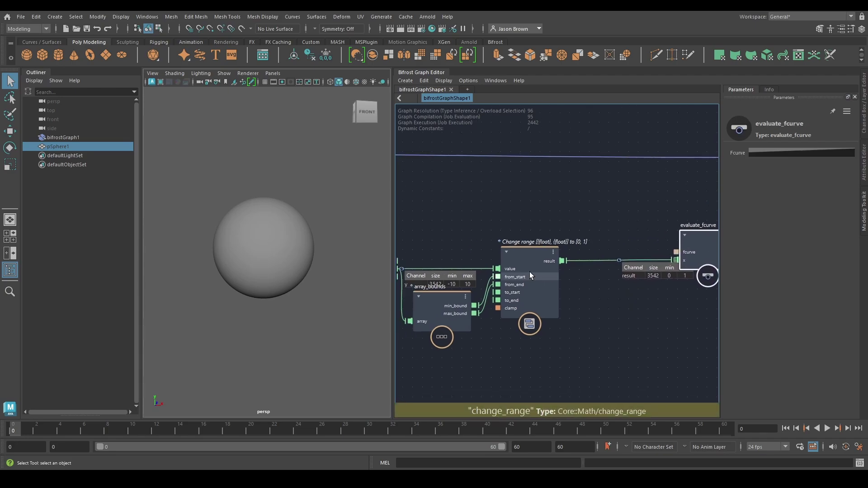
Raise change_range's To End value to 32.02 and check the rippled sphere from another angle
click(529, 275)
drag(734, 198, 867, 202)
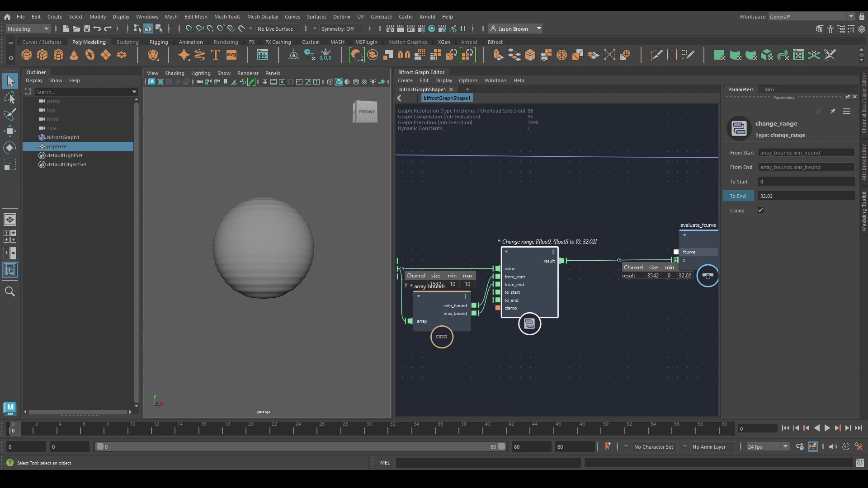
alt+drag(345, 251, 271, 257)
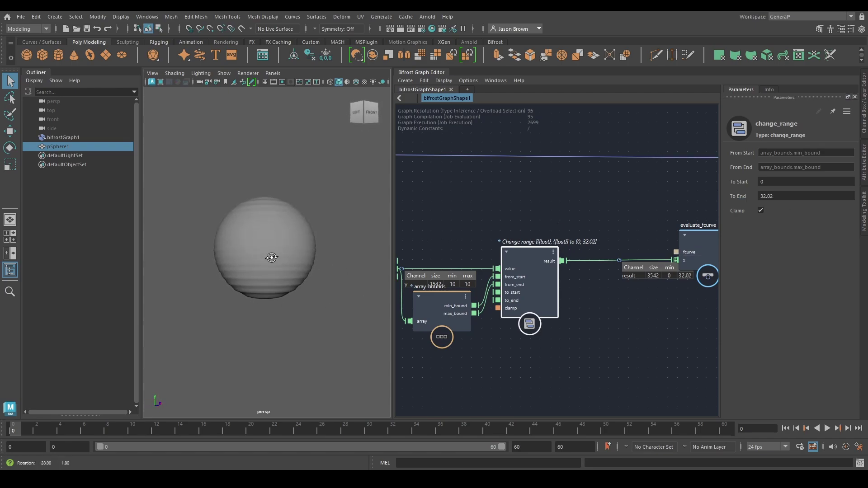
Select displace_points and output together and shift them farther away from evaluate_fcurve
middle_drag(658, 248, 509, 263)
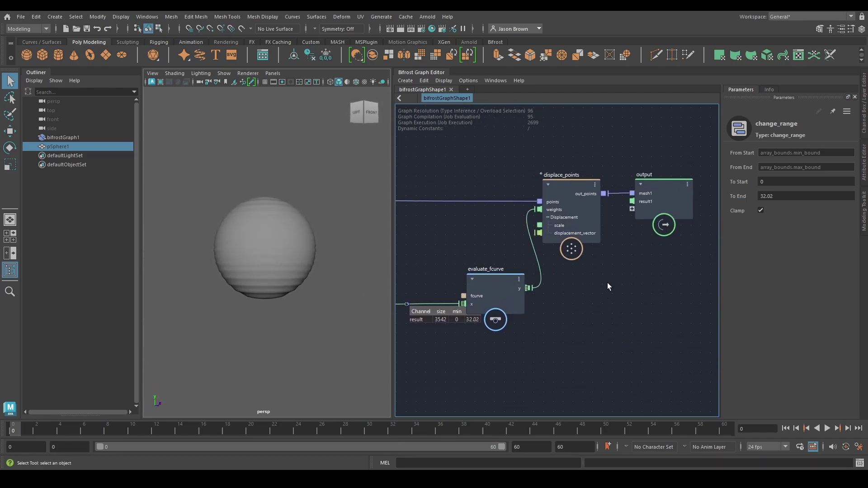
middle_drag(606, 283, 562, 301)
drag(520, 168, 606, 231)
drag(543, 221, 610, 224)
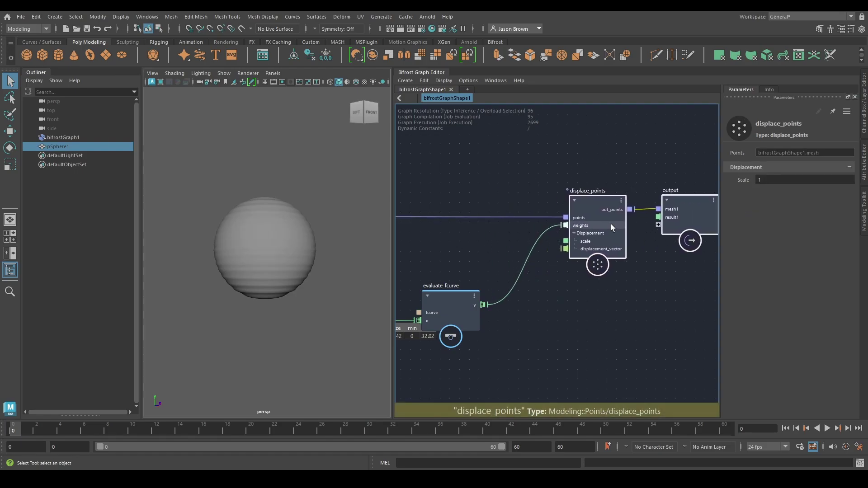
click(640, 286)
Set the displacement scale of displace_points to 5 and inspect the sphere from the side
click(611, 209)
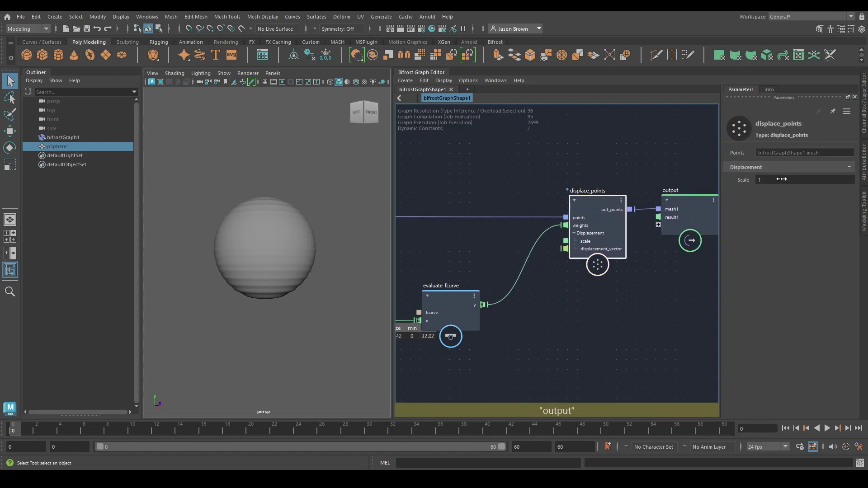
drag(781, 179, 855, 183)
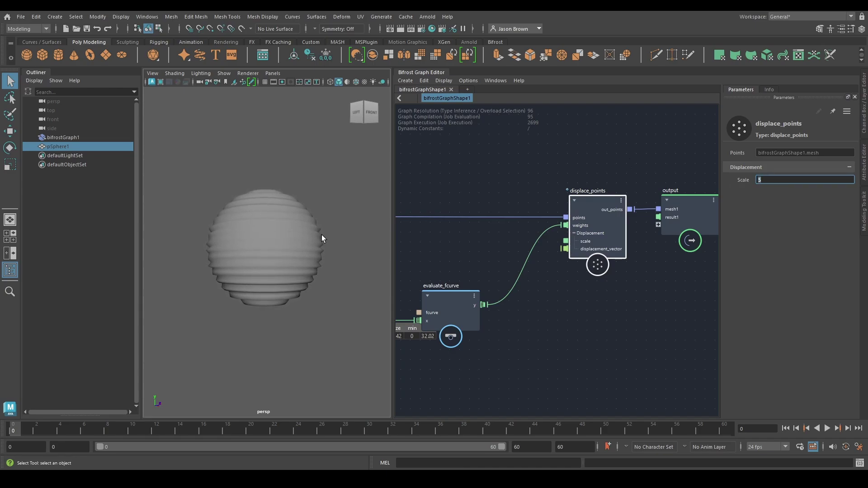
text(5)
alt+drag(320, 238, 279, 266)
Open evaluate_fcurve's curve and set the interpolation of both its points to Bezier
alt+middle_drag(480, 310, 644, 259)
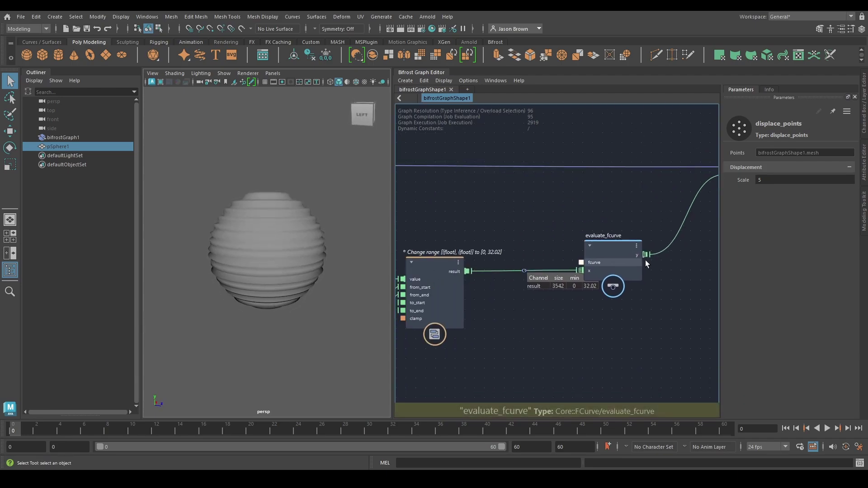
alt+middle_drag(561, 307, 590, 298)
click(628, 257)
click(816, 154)
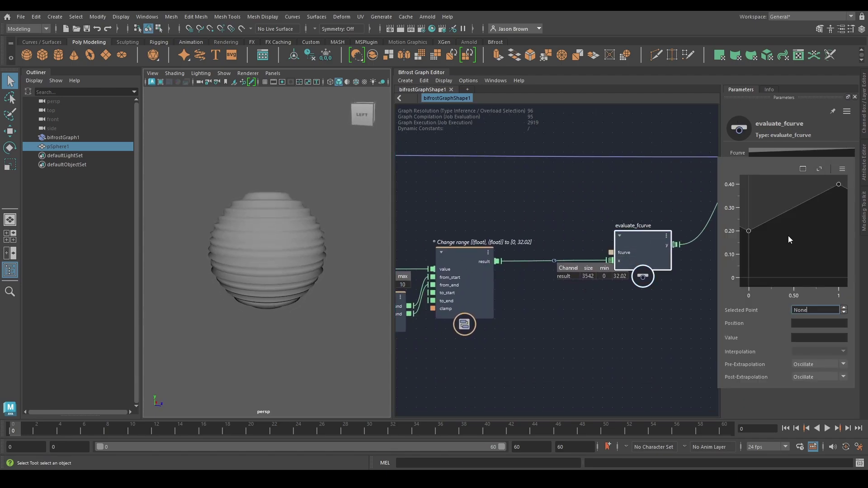
click(748, 231)
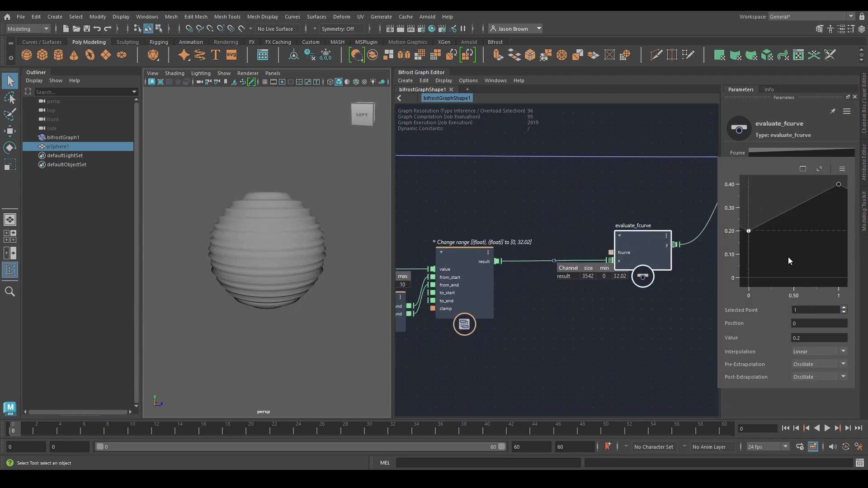
click(809, 351)
click(804, 359)
click(838, 185)
click(797, 350)
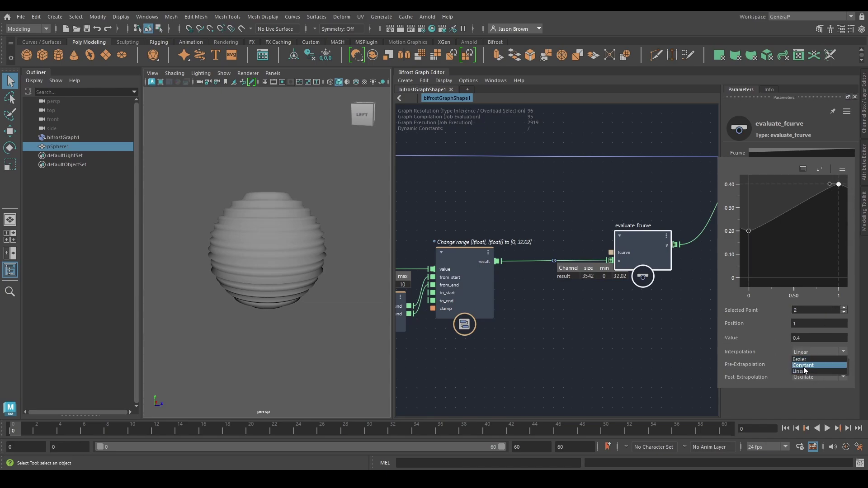
click(803, 360)
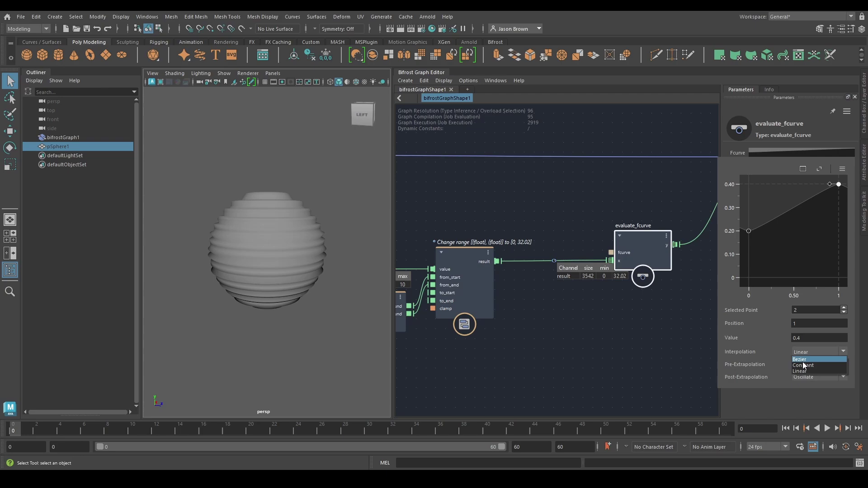
Lengthen the horizontal Bezier tangents of both evaluate_fcurve curve points to form a smooth S-shaped ramp
click(748, 231)
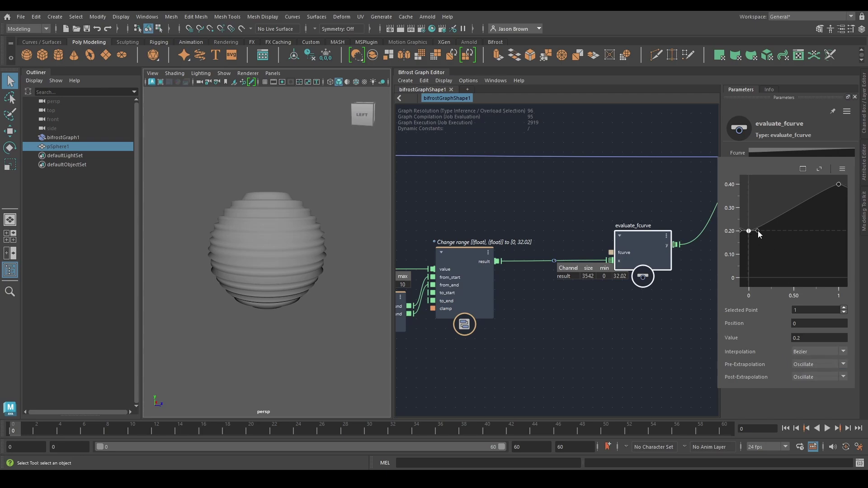
drag(758, 230, 799, 230)
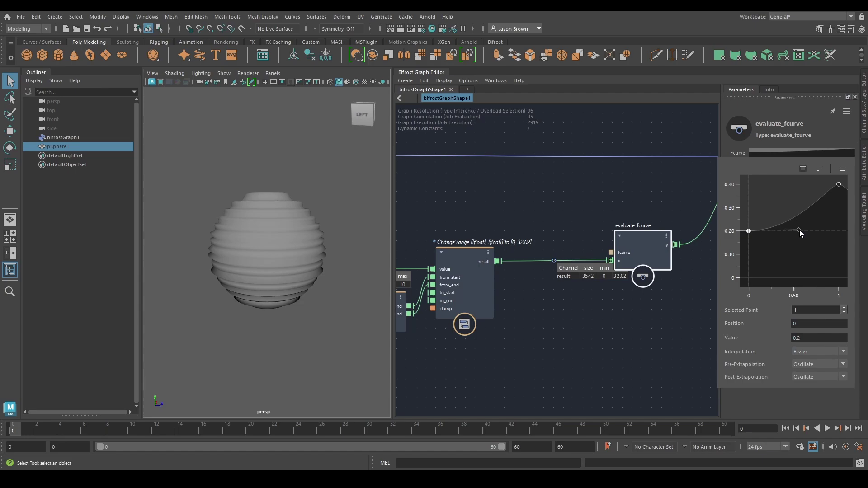
click(838, 185)
drag(829, 184, 801, 184)
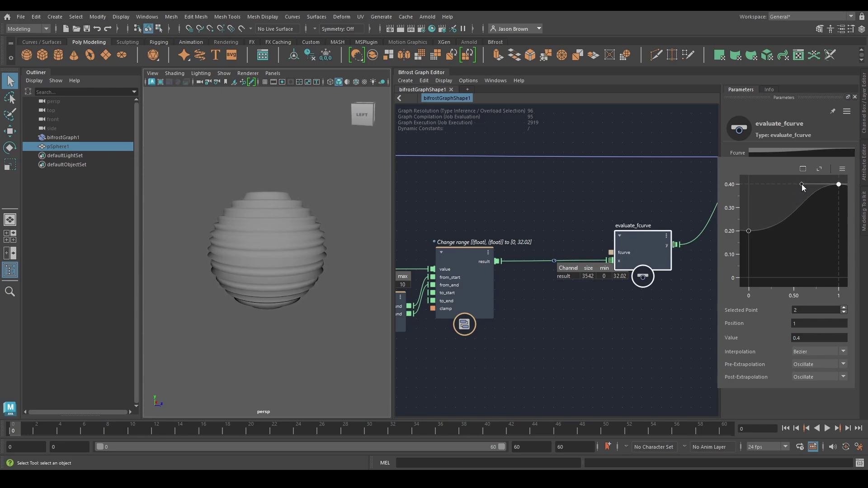
Examine the curve's oscillation beyond its two points in a separate FCurve Editor window and close the window
scroll(809, 218, down, 8)
scroll(812, 229, up, 2)
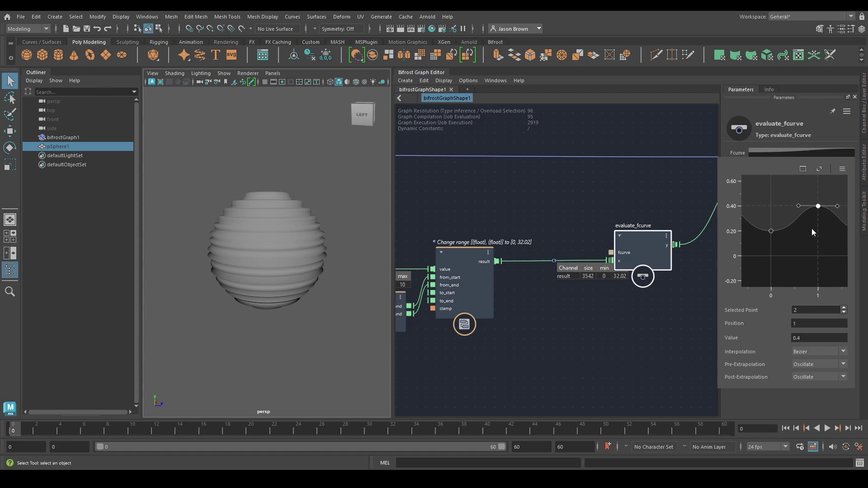
scroll(814, 230, down, 1)
click(802, 169)
drag(505, 113, 440, 96)
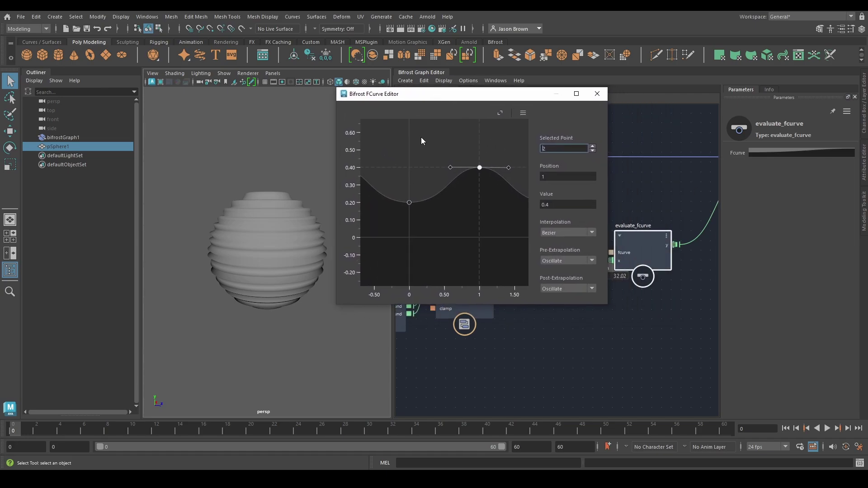
scroll(463, 213, down, 3)
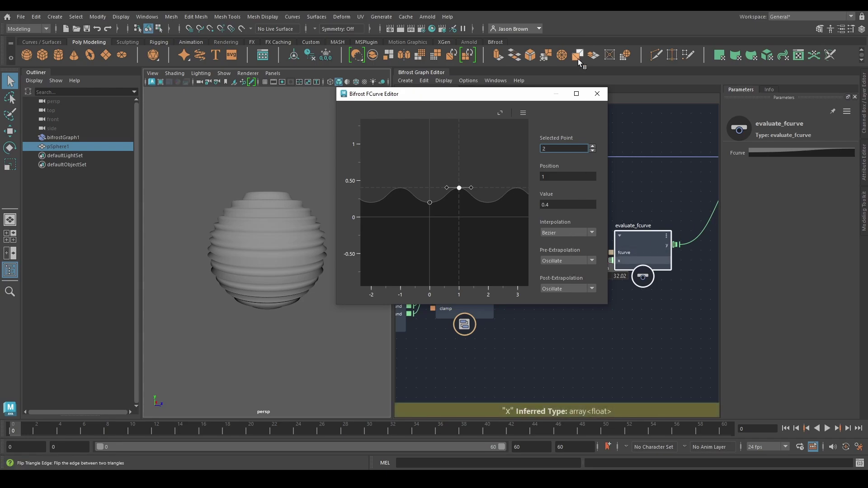
click(597, 93)
Review the node chain from vector3_to_scalar and change_range through evaluate_fcurve to displace_points
alt+drag(271, 289, 271, 254)
alt+middle_drag(512, 338, 660, 353)
click(494, 233)
alt+middle_drag(498, 337, 417, 321)
drag(469, 199, 673, 346)
alt+middle_drag(616, 317, 434, 335)
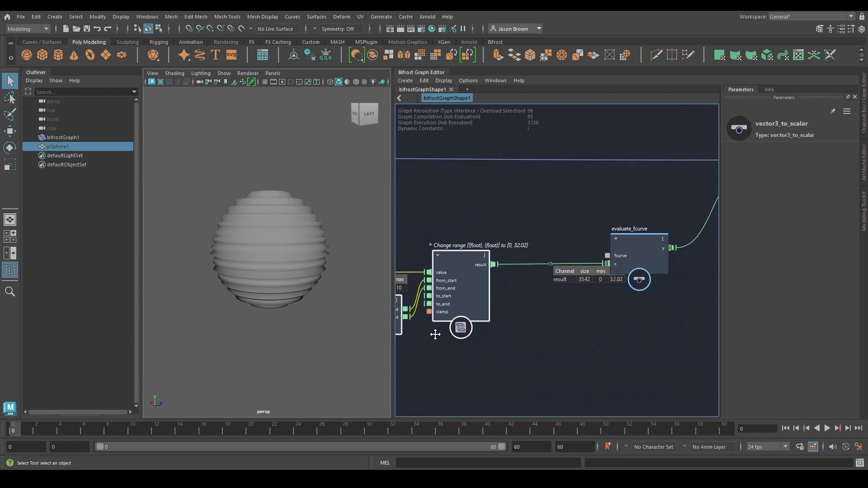
alt+middle_drag(533, 338, 518, 340)
click(637, 260)
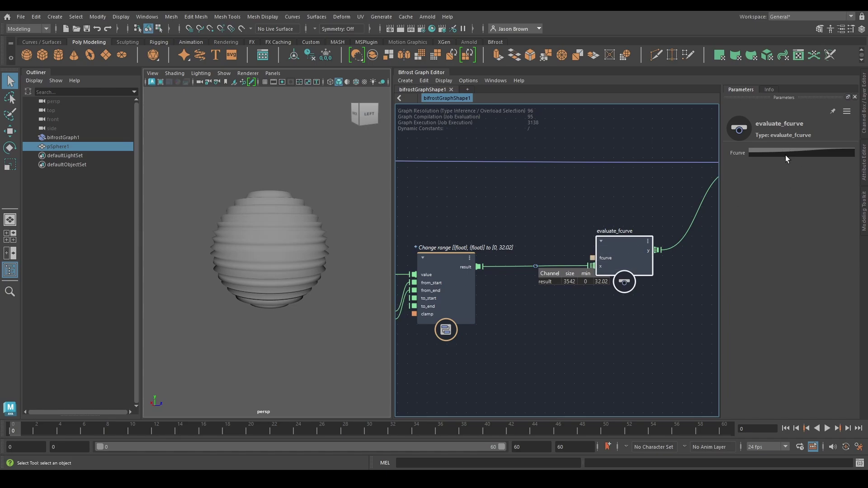
alt+middle_drag(623, 236, 479, 274)
click(627, 190)
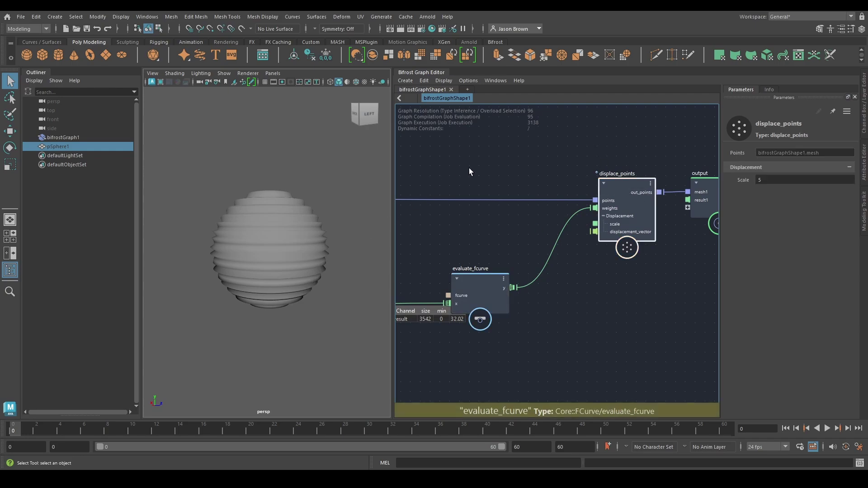
Reopen evaluate_fcurve's curve, try adding and moving a point in its middle, and delete that point
middle_drag(541, 335, 666, 308)
click(613, 276)
click(806, 153)
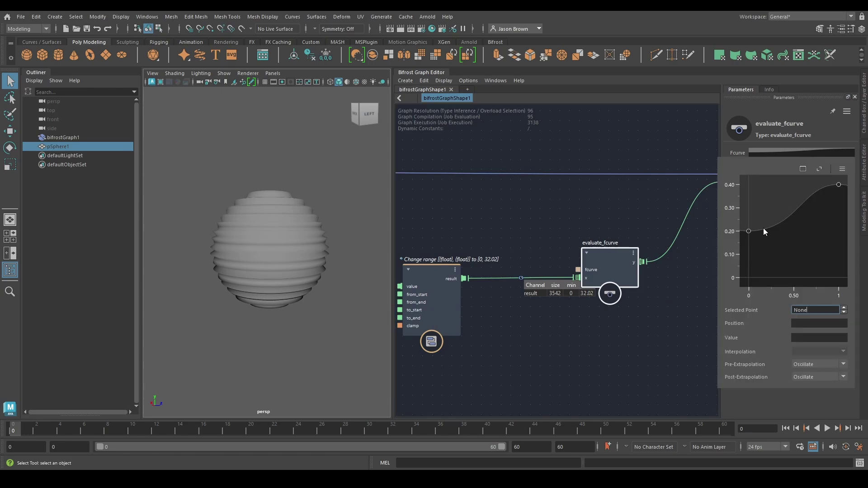
click(794, 211)
drag(794, 210, 820, 235)
key(Delete)
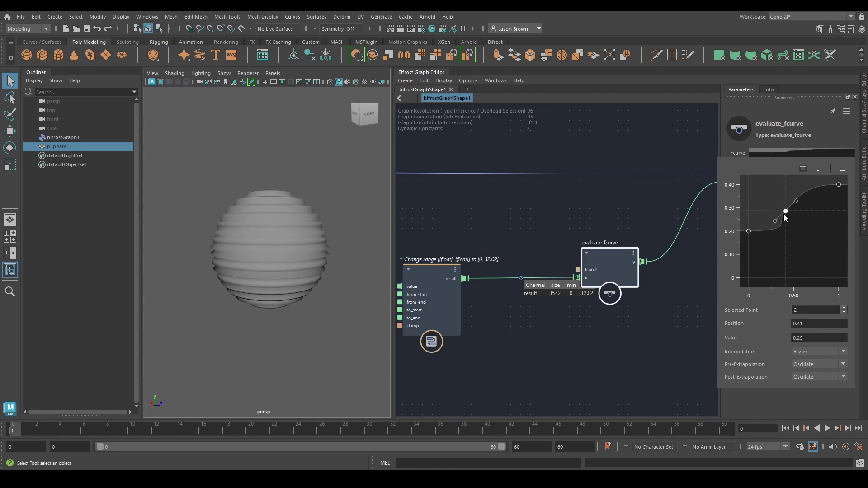
click(748, 231)
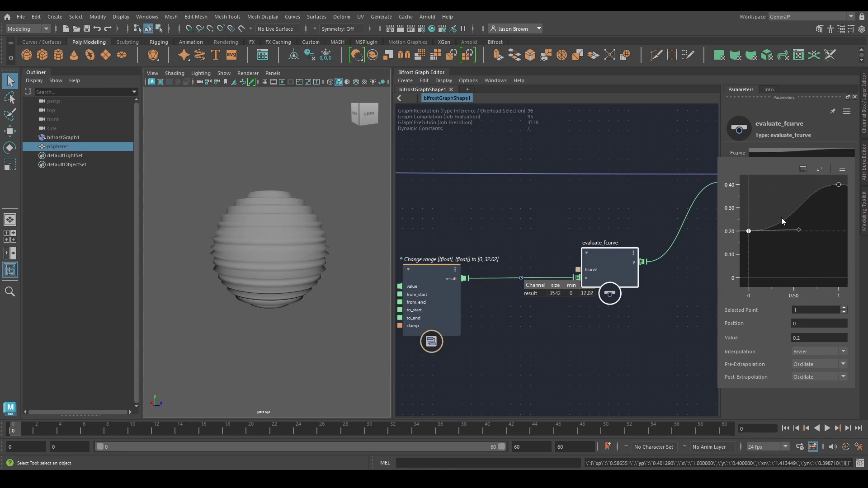
Try the rising linear preset on evaluate_fcurve's curve, replace it with the smooth descending preset, and inspect the sphere
click(841, 170)
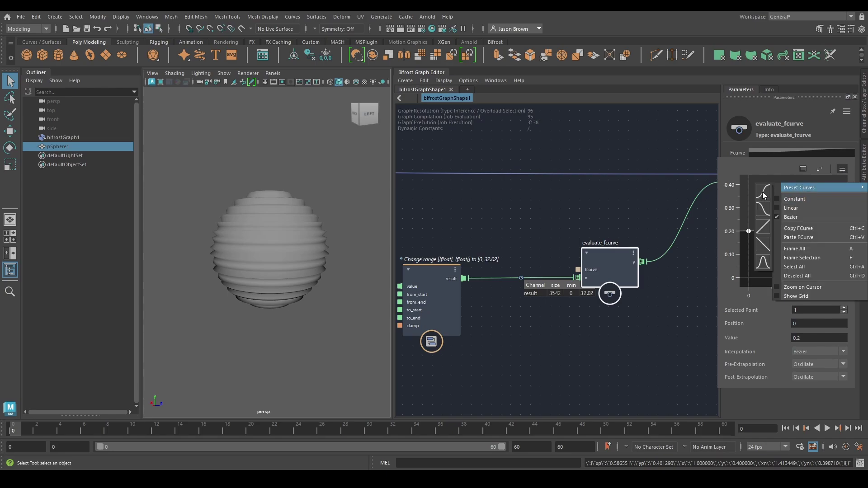
click(763, 221)
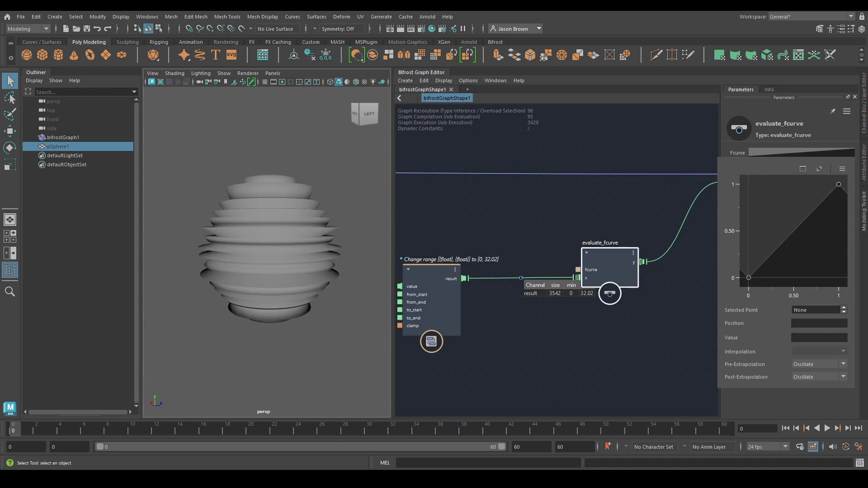
click(842, 169)
mouse_move(803, 192)
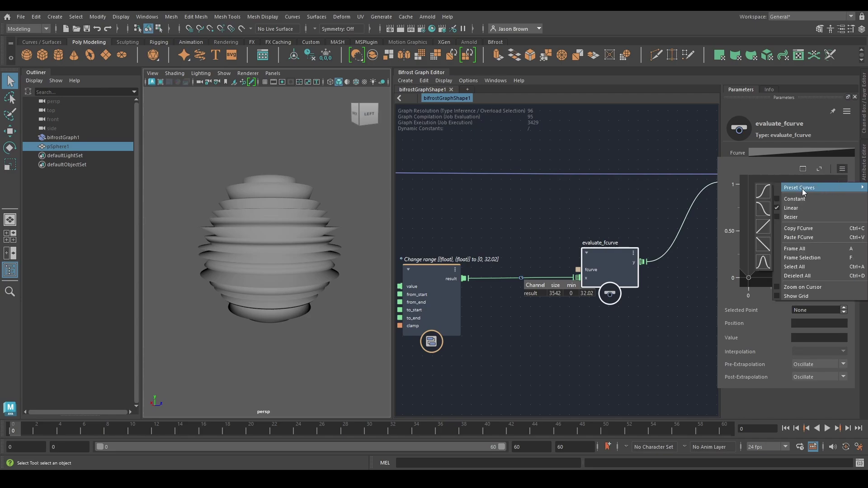
click(759, 209)
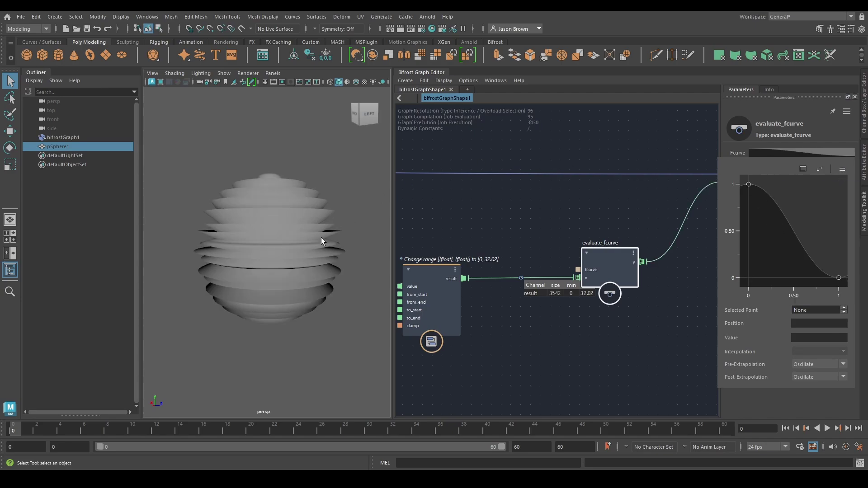
alt+drag(321, 239, 273, 248)
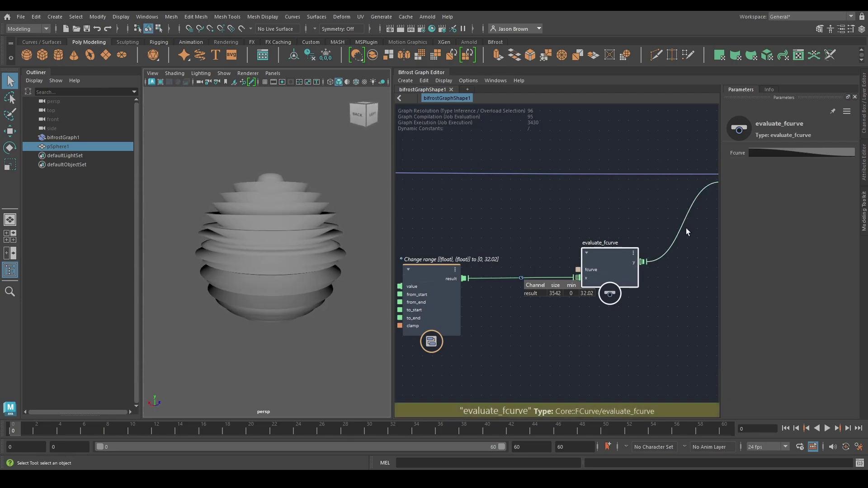
In the separate FCurve Editor, lower the first point to about 0.29 and add a middle point raised to about 0.7
click(787, 152)
click(803, 169)
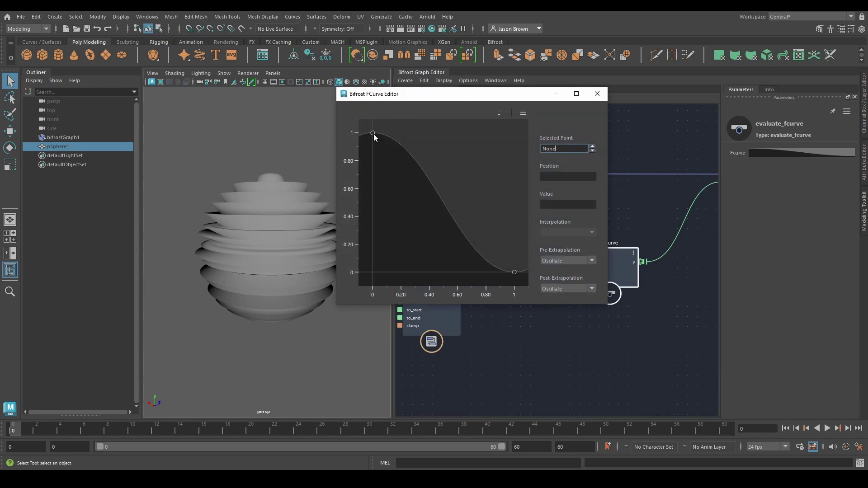
drag(372, 134, 370, 232)
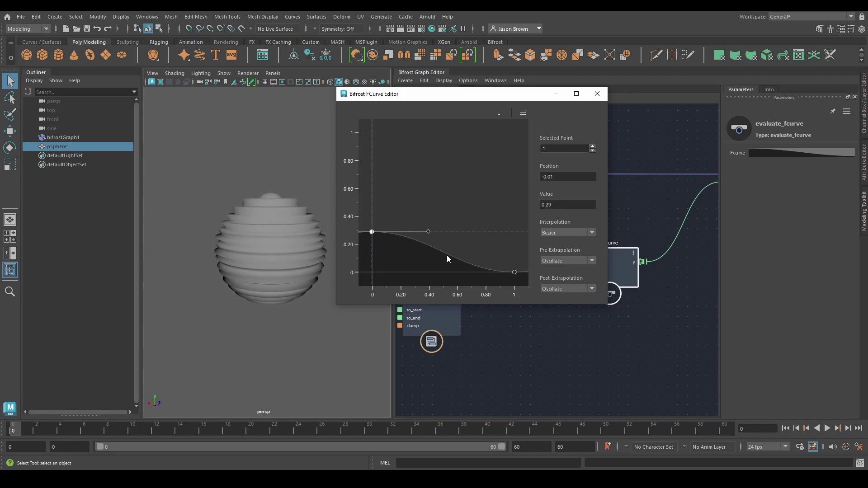
drag(446, 255, 449, 173)
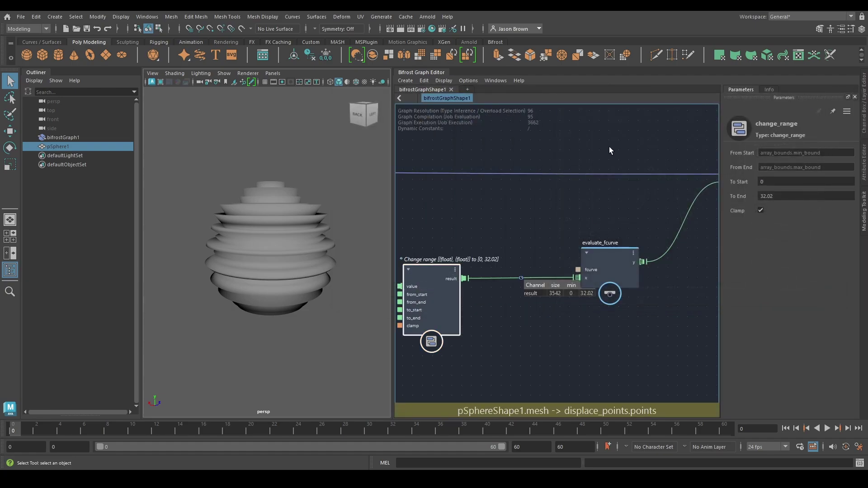
Reduce change_range's To End value to 5.033 for fewer, wider ripples
middle_drag(786, 199, 659, 195)
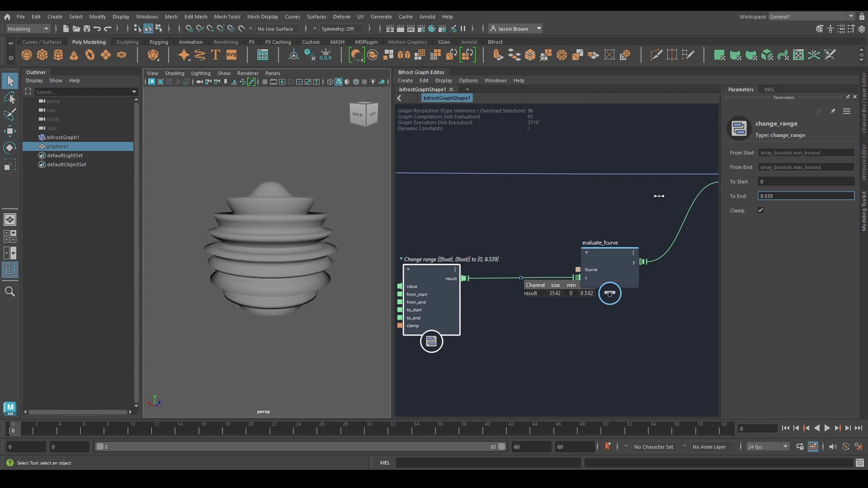
drag(659, 196, 618, 198)
drag(615, 198, 616, 197)
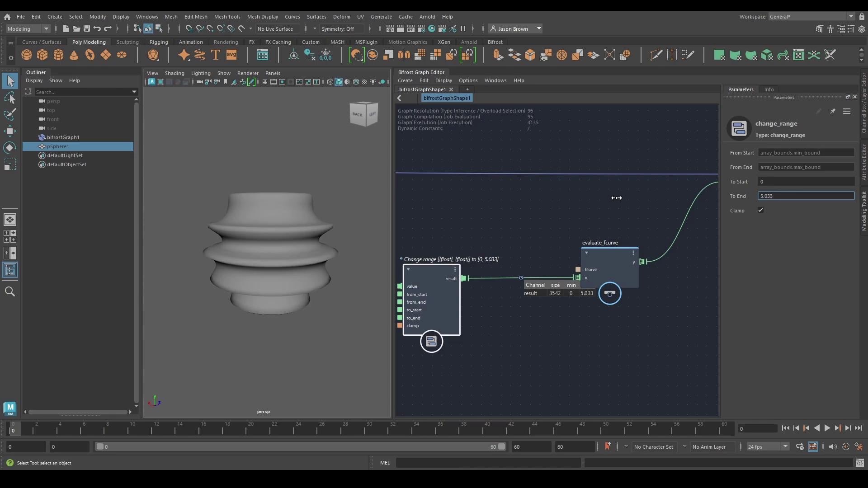
Move evaluate_fcurve's middle point to position 0.52 and value 0.22, slope its tangent downward, and raise the first point to 0.53
click(603, 267)
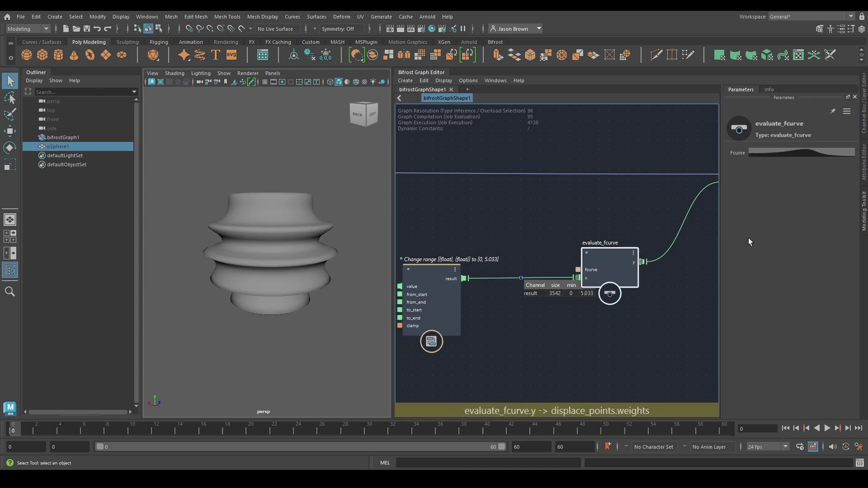
click(806, 153)
click(820, 170)
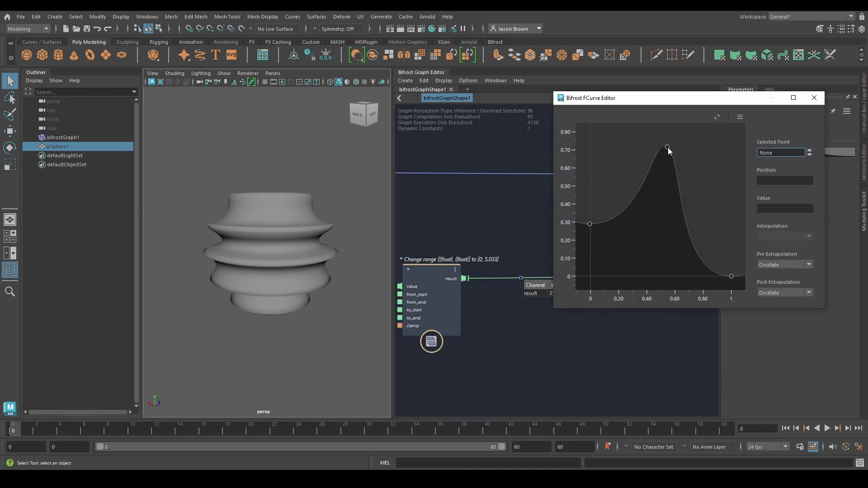
drag(667, 147, 652, 219)
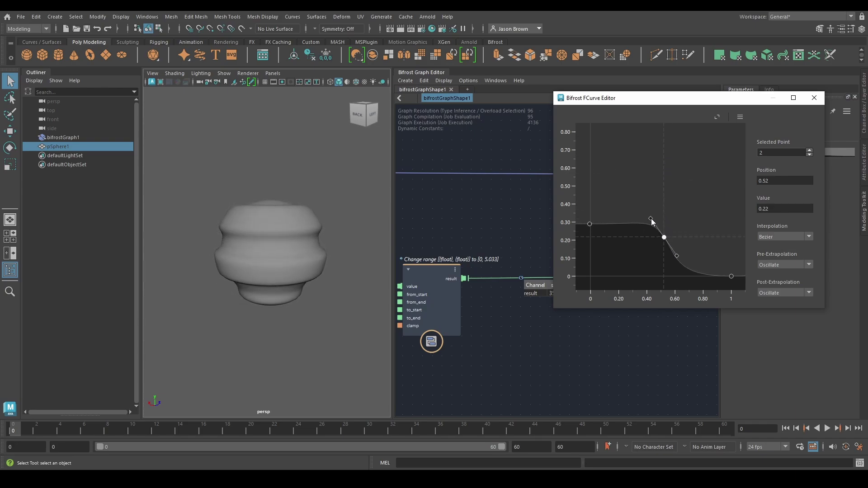
drag(589, 224, 590, 182)
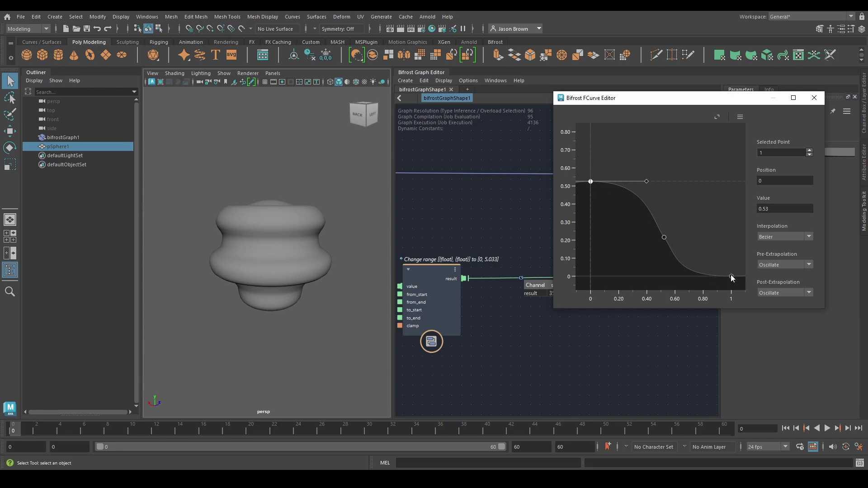
click(814, 98)
Connect pSphereShape1's mesh directly to the output's mesh1 to compare the undeformed sphere, and undo the connection
scroll(595, 220, down, 3)
middle_drag(546, 221, 692, 248)
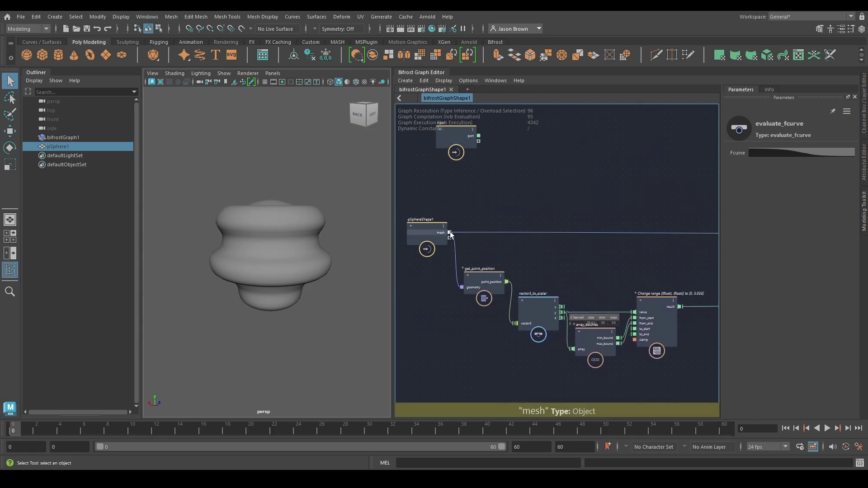
click(449, 232)
middle_drag(638, 179, 297, 212)
drag(592, 258, 590, 262)
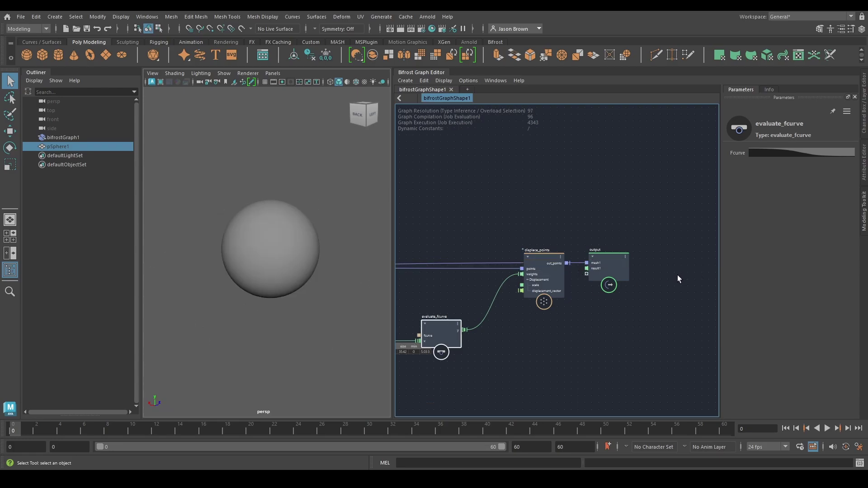
key(ctrl+z)
Frame the entire graph and select the pSphereShape1 node to view its mesh path settings
alt+drag(229, 246, 257, 237)
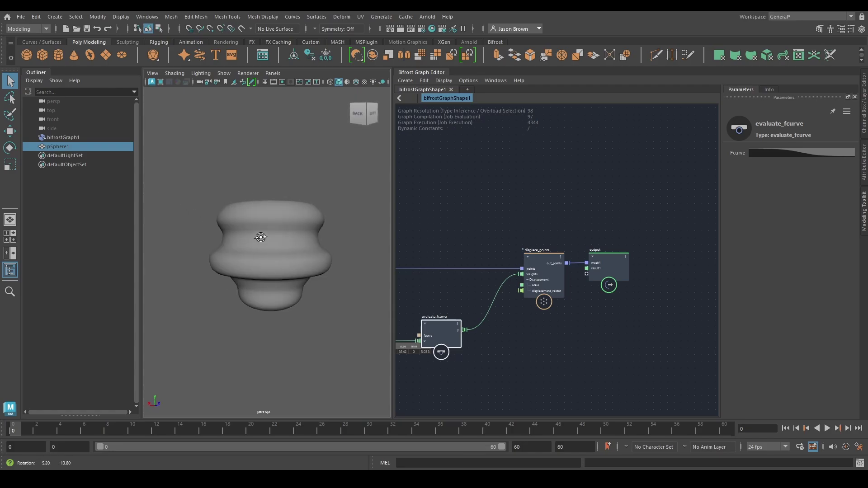
key(a)
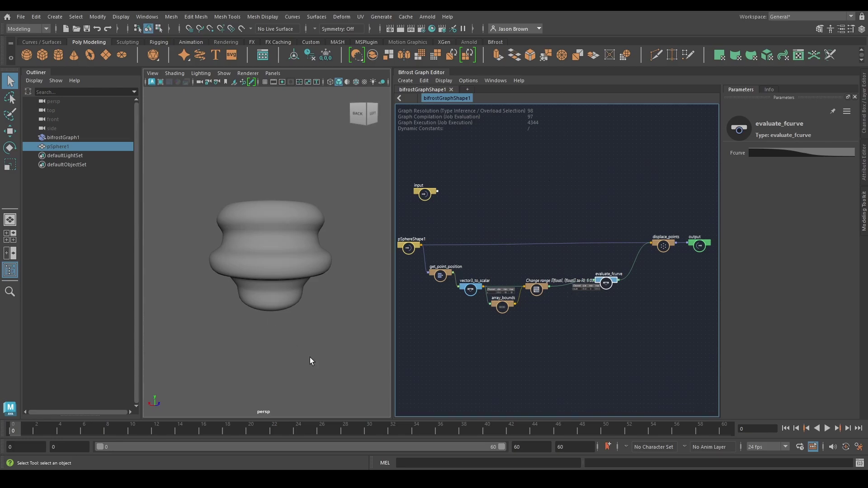
middle_drag(436, 336, 484, 341)
click(456, 253)
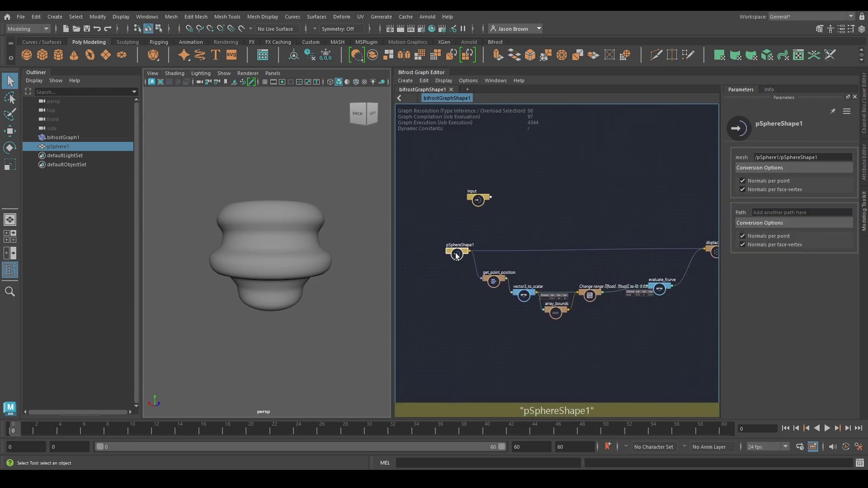
Create a polygon cone, show its polyCone1 creation settings, and hide bifrostGraph1 in the viewport
click(198, 218)
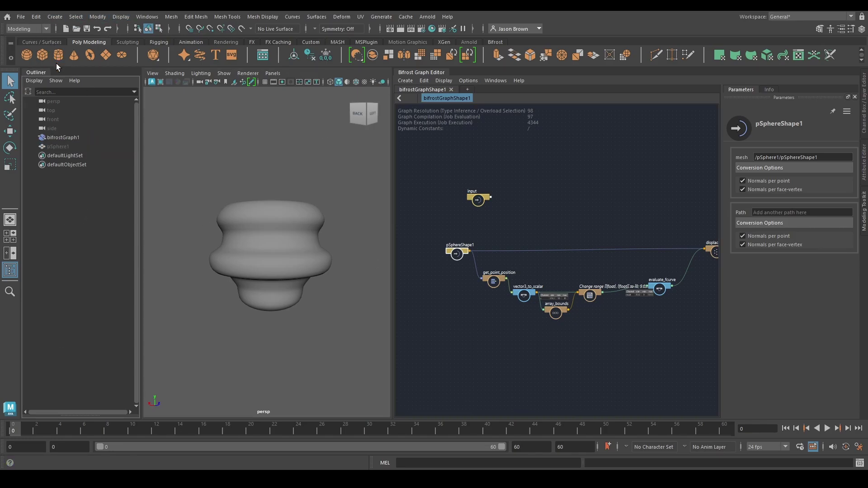
click(73, 55)
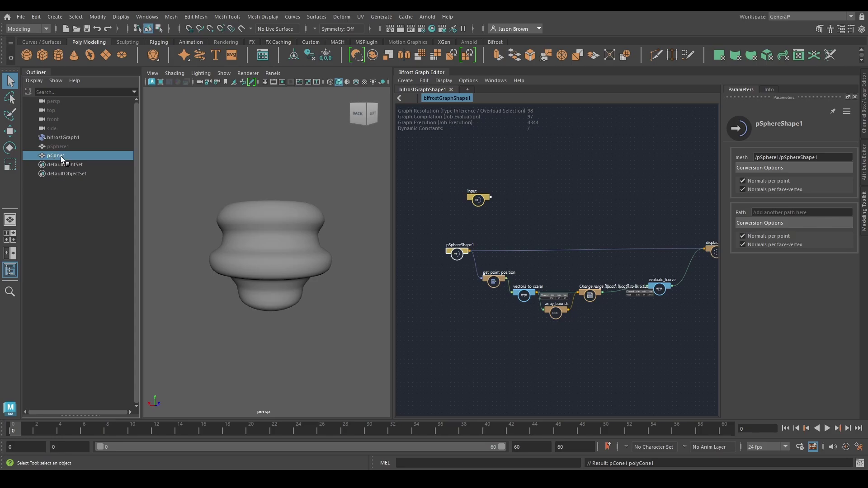
click(863, 117)
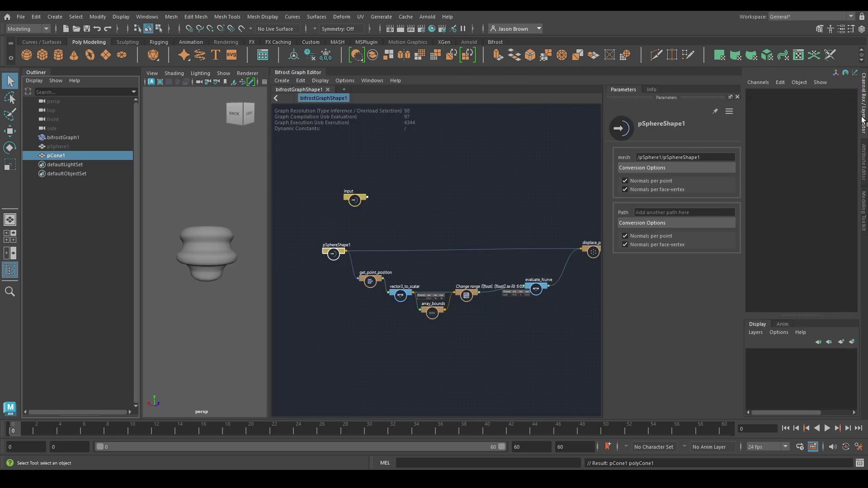
click(759, 194)
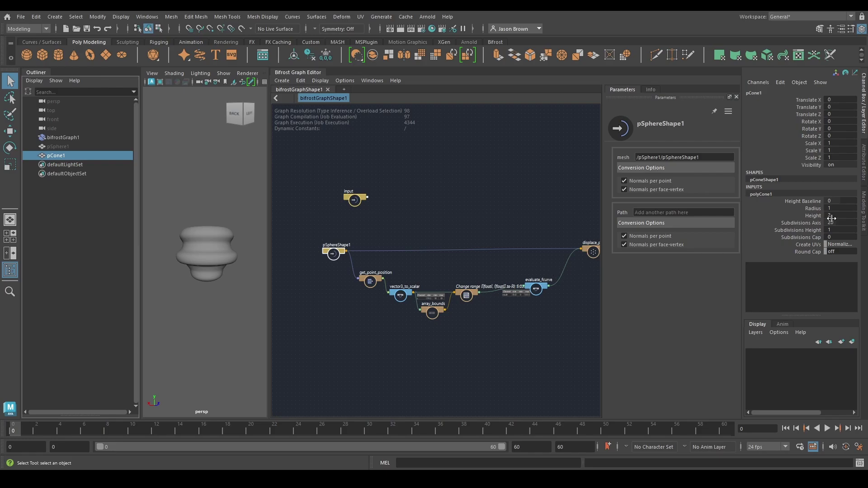
click(58, 138)
key(h)
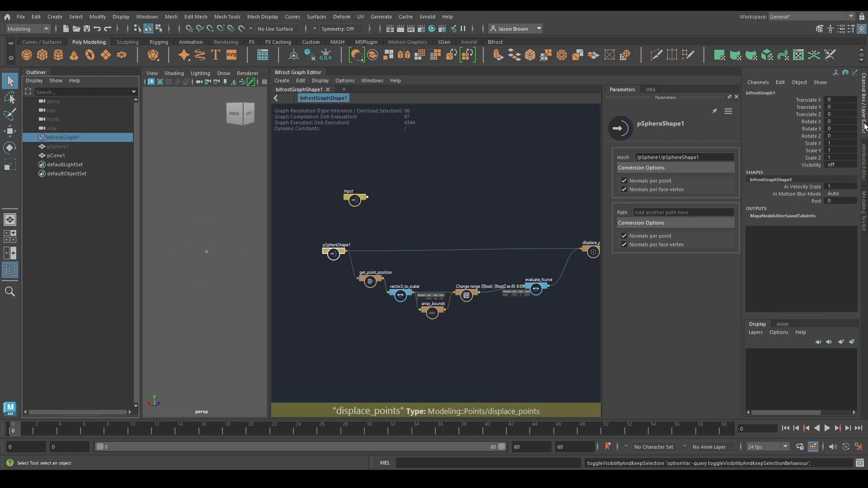
Set pCone1's radius to 5 and its height to 10
click(56, 156)
click(763, 195)
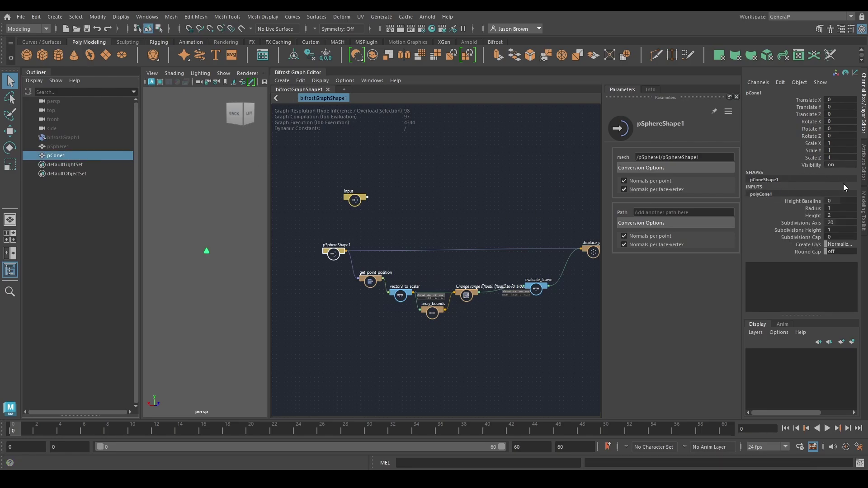
click(835, 207)
text(5)
key(Tab)
text(10)
key(Return)
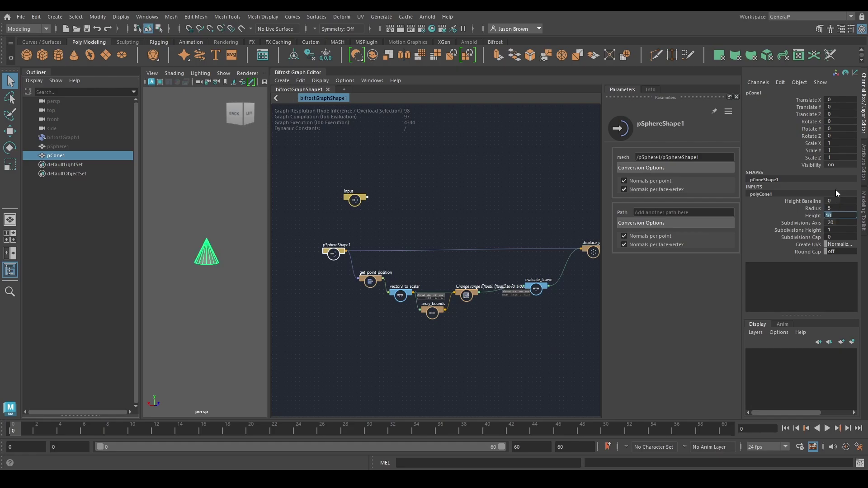
Set pCone1's Subdivisions Axis and Subdivisions Height both to 30
click(799, 222)
middle_drag(184, 209, 247, 202)
click(798, 229)
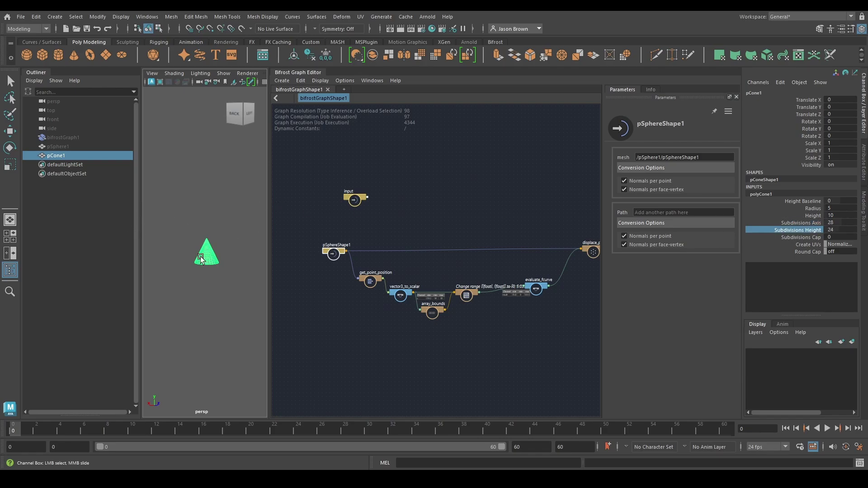
click(833, 223)
shift+click(837, 230)
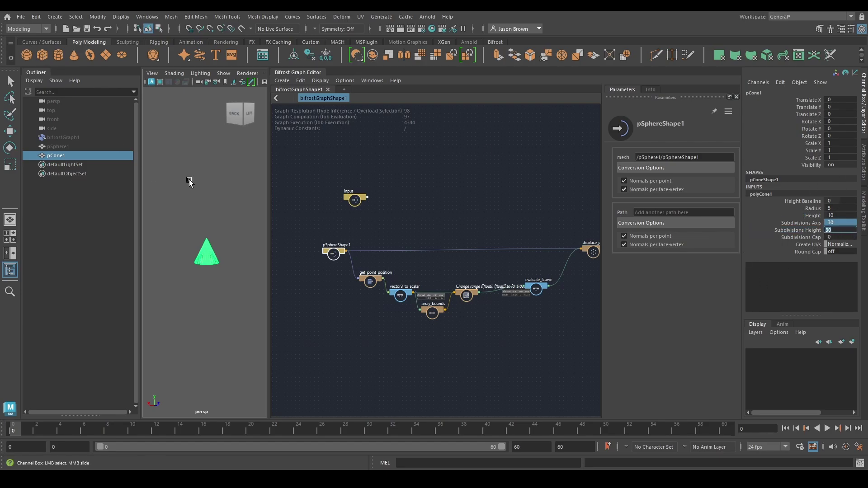
Close the object's channel settings and hide pCone1 in the viewport
click(864, 103)
click(49, 249)
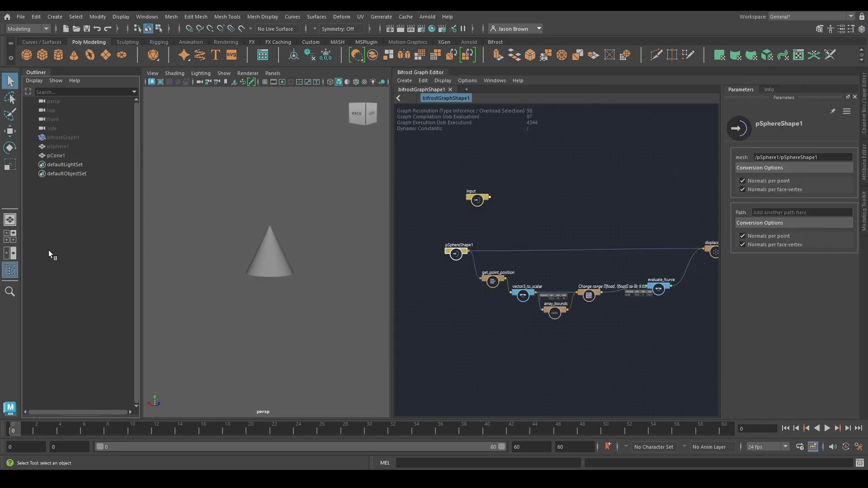
click(53, 156)
key(h)
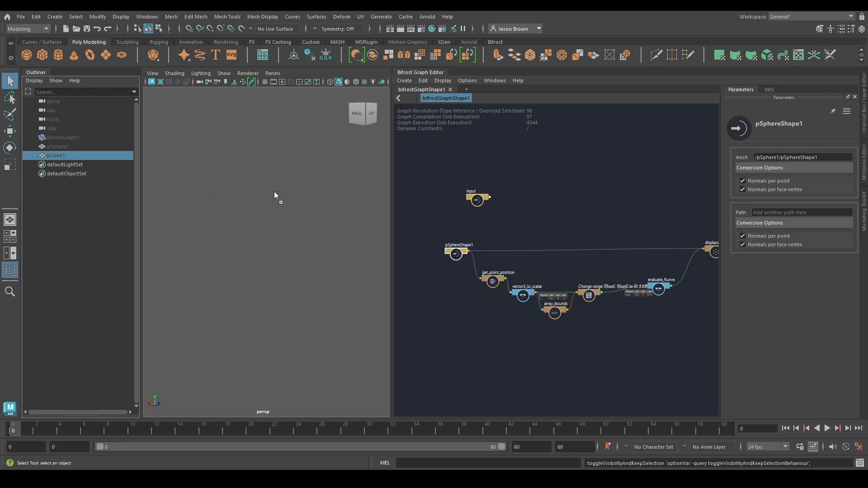
Bring pCone1 into the Bifrost graph as an input node and place it just above the pSphereShape1 node
drag(442, 218, 444, 216)
alt+middle_drag(473, 235, 560, 227)
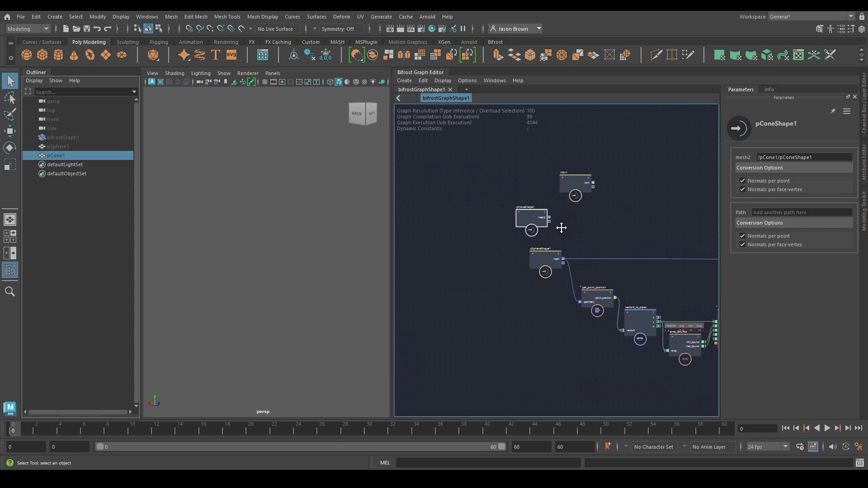
alt+right_drag(560, 227, 623, 244)
alt+middle_drag(623, 244, 579, 240)
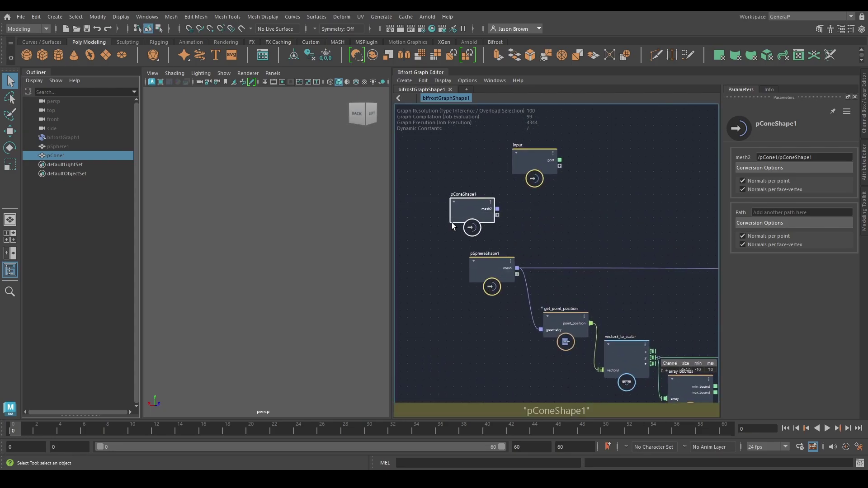
alt+middle_drag(512, 240, 487, 240)
drag(439, 210, 462, 212)
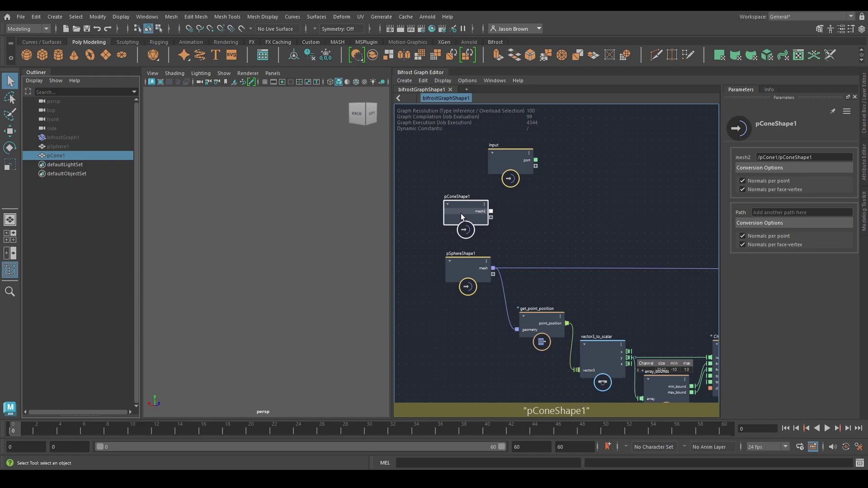
Connect pConeShape1's mesh2 directly to the output's mesh1, show bifrostGraph1 to preview the plain cone, and undo both changes
middle_drag(544, 242, 525, 246)
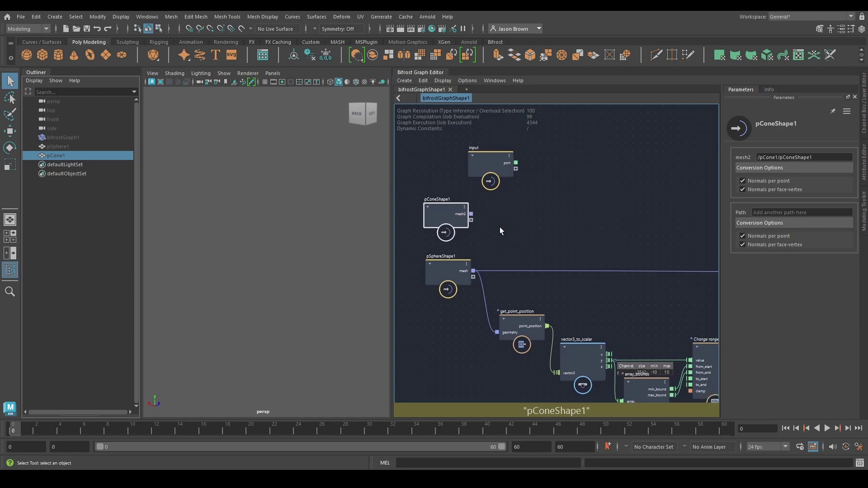
scroll(502, 226, down, 3)
drag(482, 219, 609, 243)
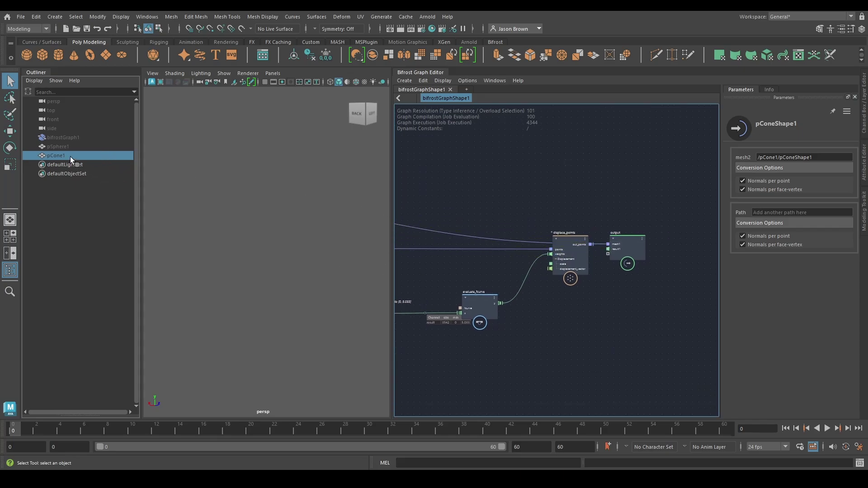
click(63, 137)
key(h)
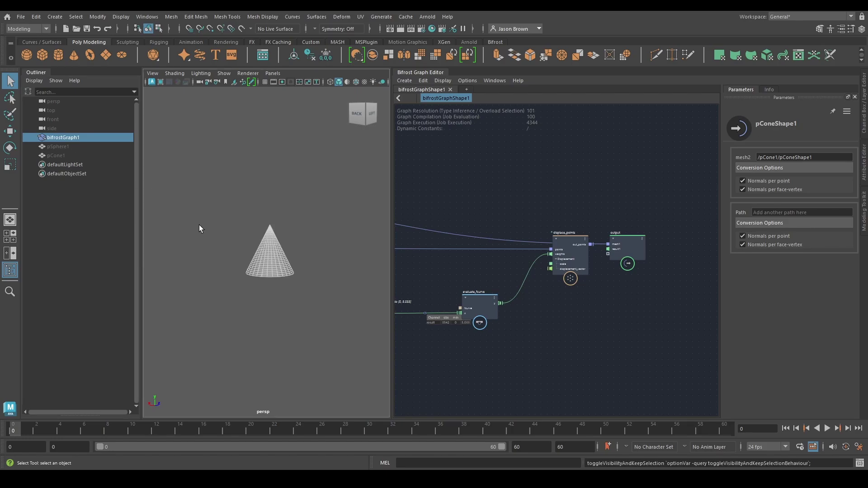
key(ctrl+z)
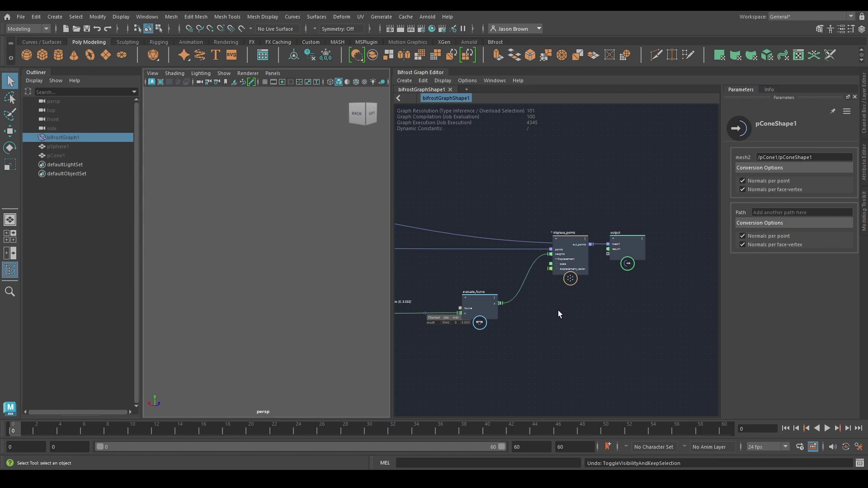
key(ctrl+z)
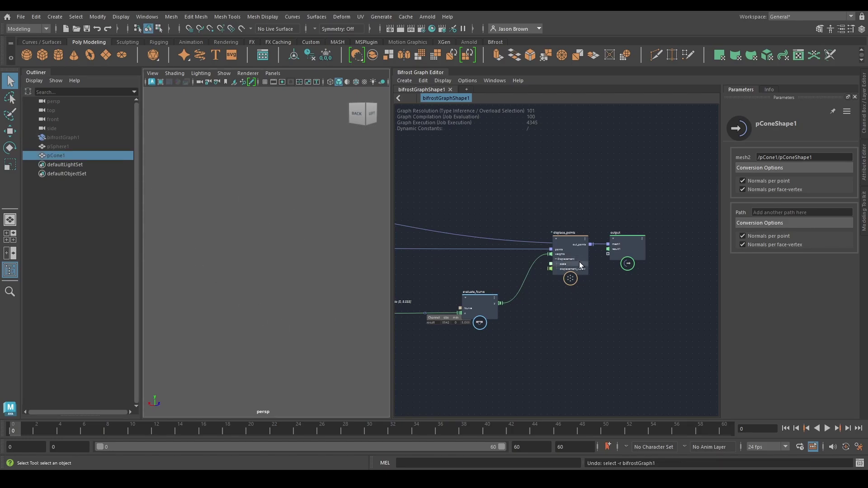
key(ctrl+z)
Show bifrostGraph1 again and inspect the rippled sphere in the viewport
click(62, 137)
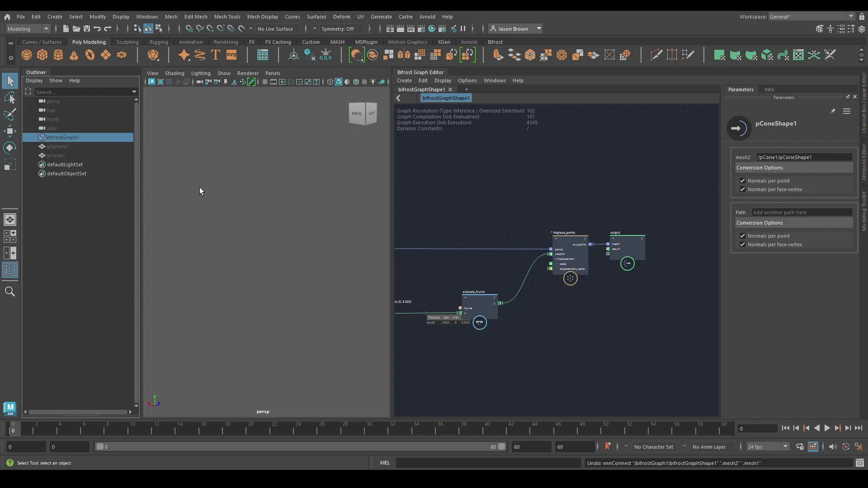
key(h)
alt+drag(243, 202, 297, 246)
Move the pSphereShape1 and pConeShape1 nodes farther away from get_point_position to make room in the graph
alt+middle_drag(409, 307, 712, 286)
mouse_move(543, 288)
alt+middle_down()
mouse_move(579, 298)
mouse_move(537, 302)
alt+middle_up()
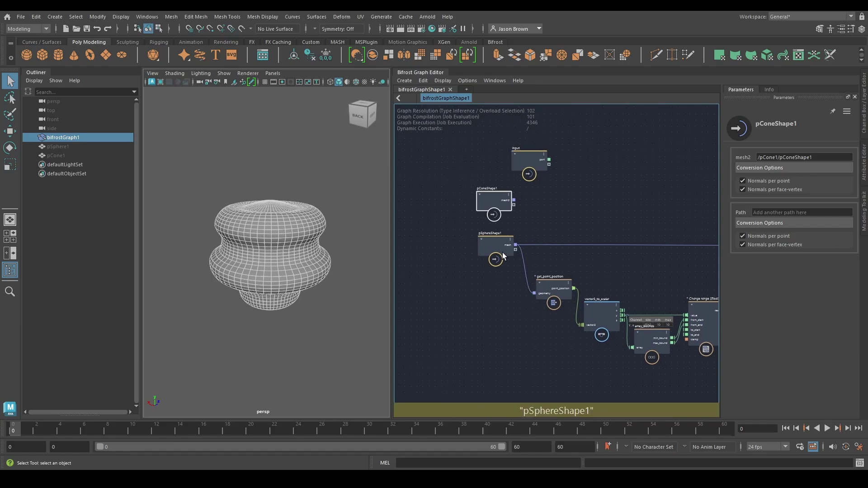
drag(502, 252, 481, 246)
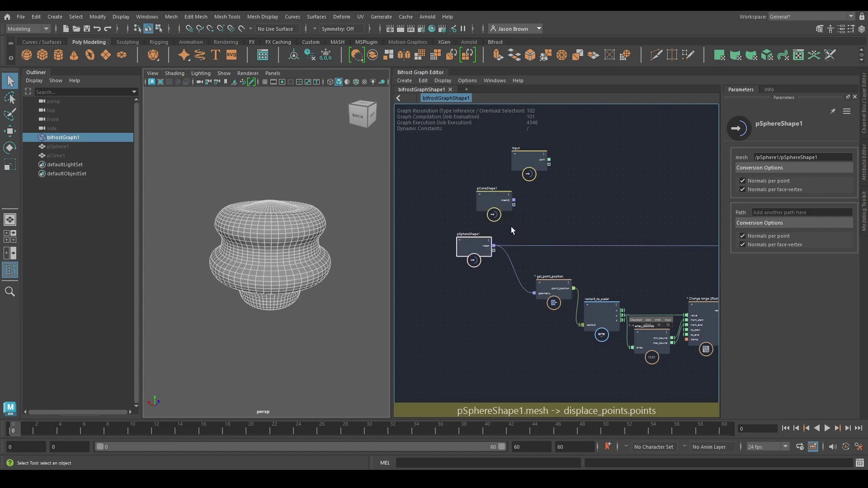
drag(497, 202, 470, 179)
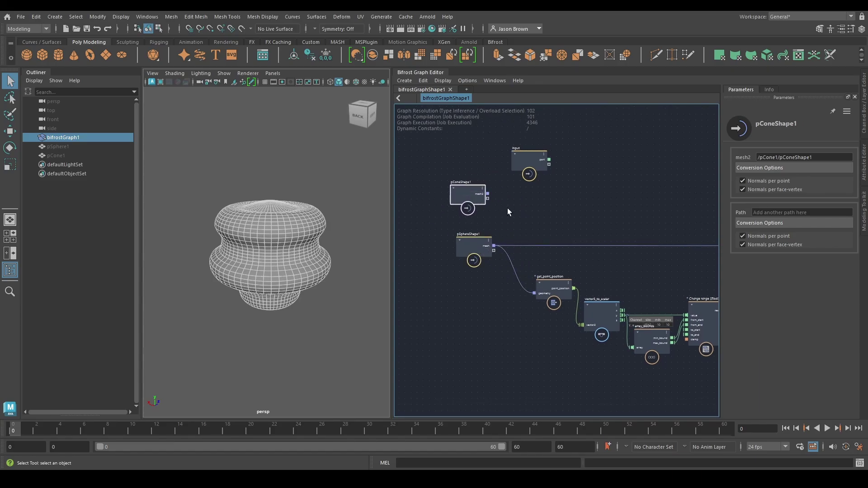
Add a pass node and route pSphereShape1's mesh through it into get_point_position and displace_points
scroll(507, 208, up, 5)
middle_drag(526, 208, 499, 214)
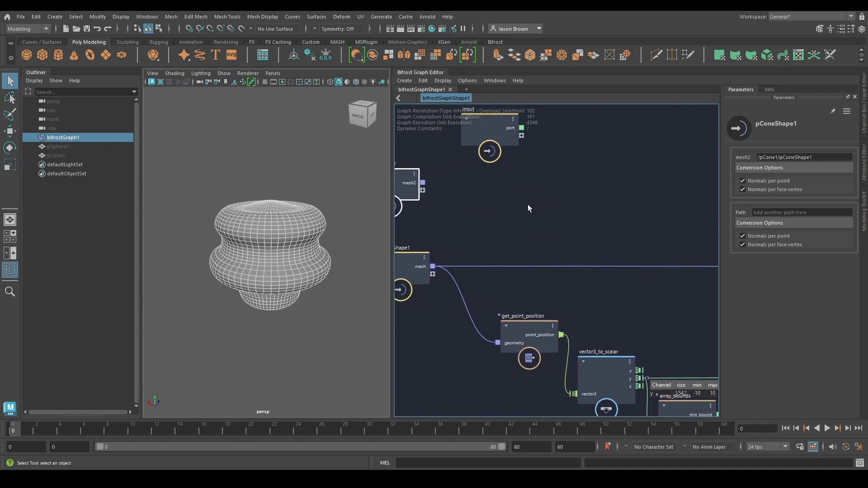
key(Tab)
text(pass)
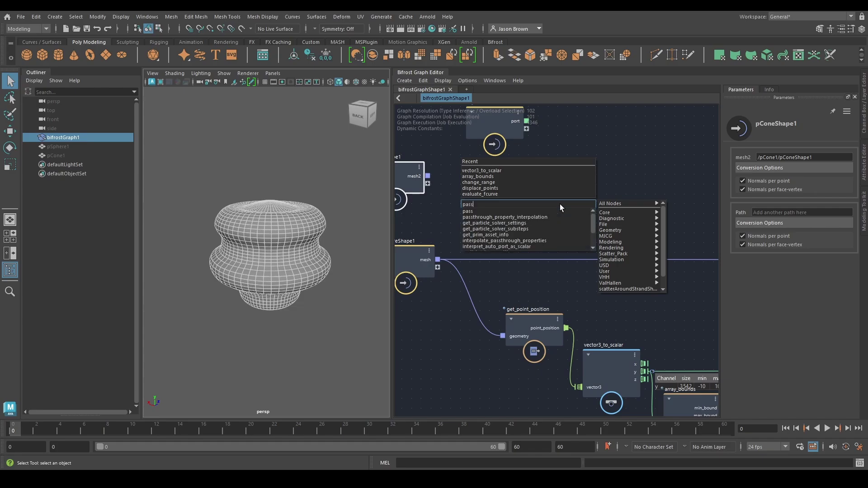
key(Return)
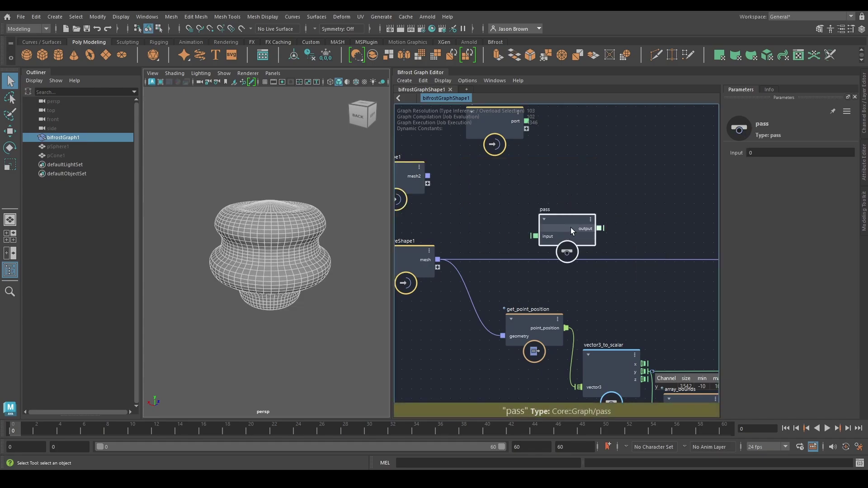
drag(572, 228, 506, 252)
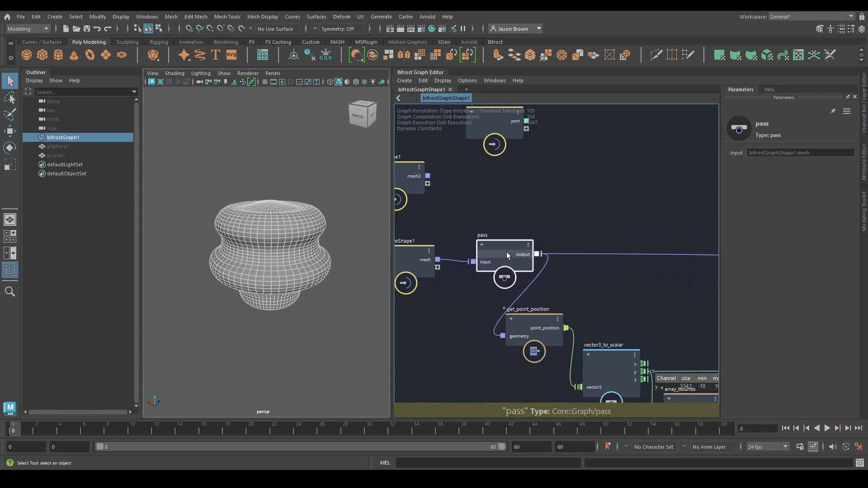
Space out the mesh input nodes around pass and connect pConeShape1's mesh2 to pass's input in place of the sphere
alt+middle_drag(480, 279, 645, 248)
drag(568, 227, 421, 215)
drag(654, 223, 562, 226)
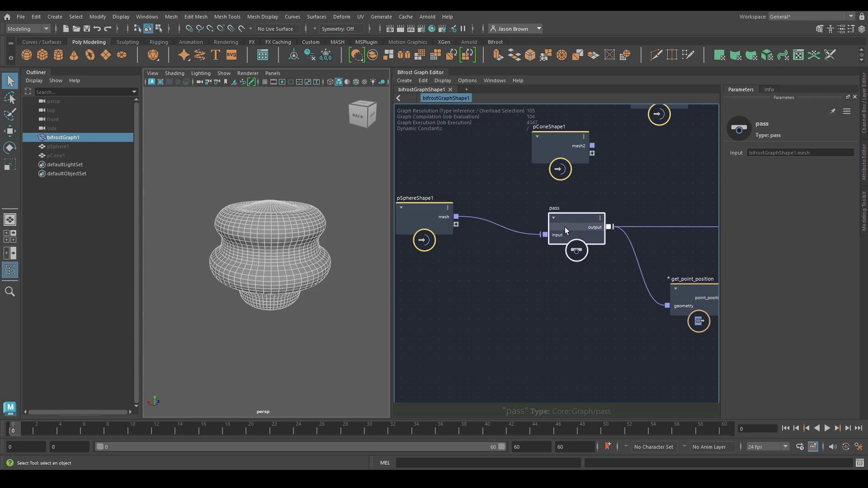
drag(438, 218, 432, 237)
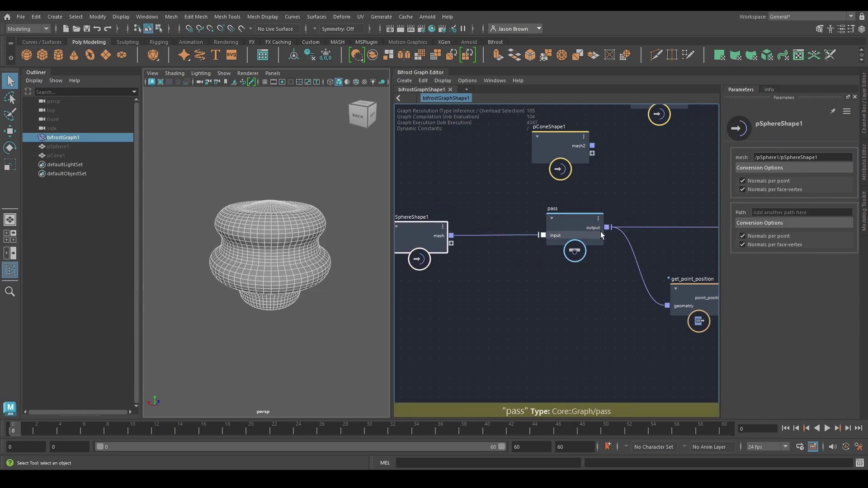
drag(562, 138, 541, 232)
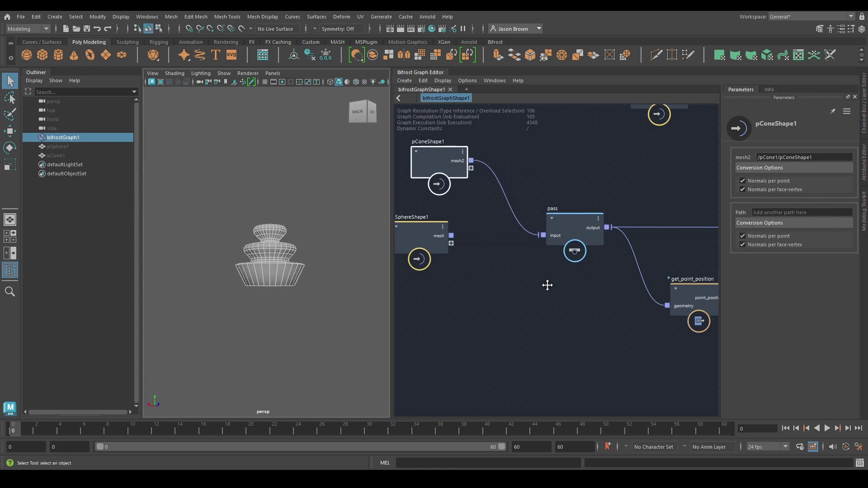
Reduce change_range's To End value to 4.377
alt+middle_drag(546, 285, 441, 265)
scroll(579, 280, down, 1)
alt+middle_drag(693, 293, 382, 271)
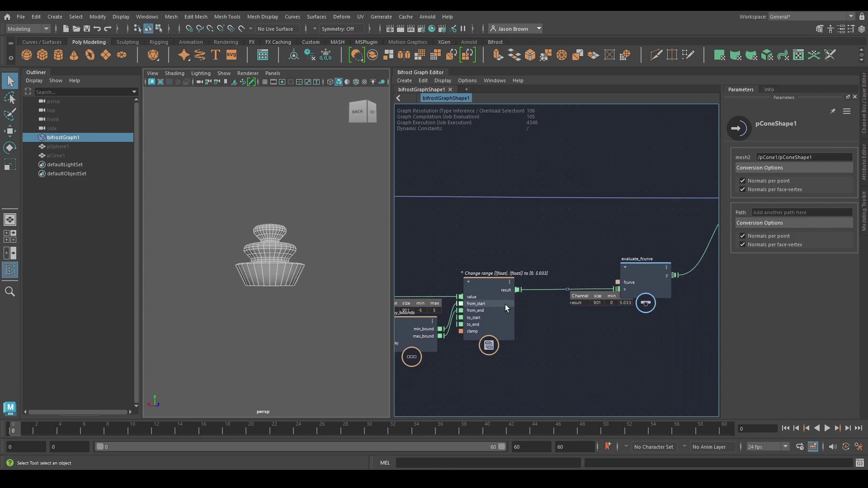
click(505, 306)
ctrl+drag(792, 196, 766, 190)
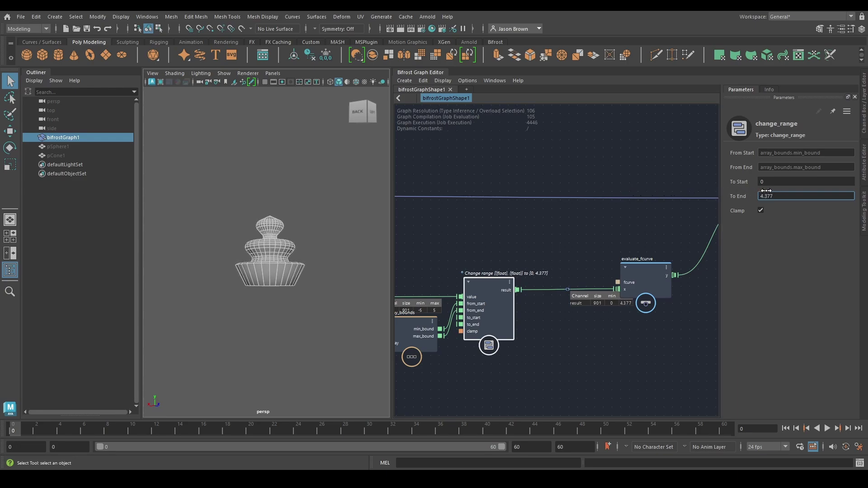
Replace evaluate_fcurve's custom curve with a smooth S-shaped curve rising from 0 to 1
click(631, 264)
click(790, 158)
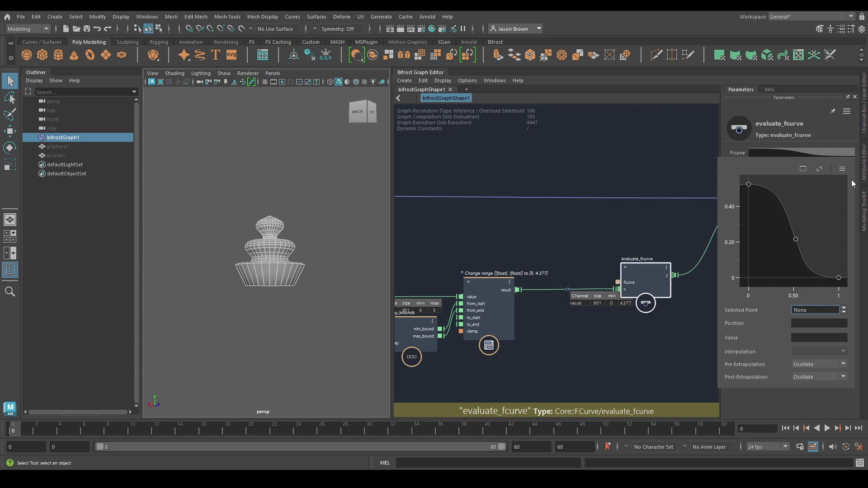
click(842, 169)
click(762, 191)
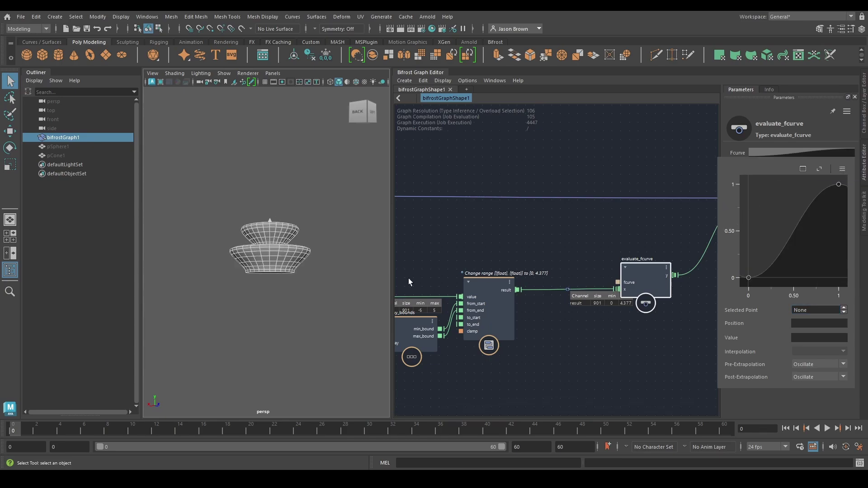
Set the fcurve's Pre-Extrapolation and Post-Extrapolation to Constant and inspect the displaced cone
click(813, 366)
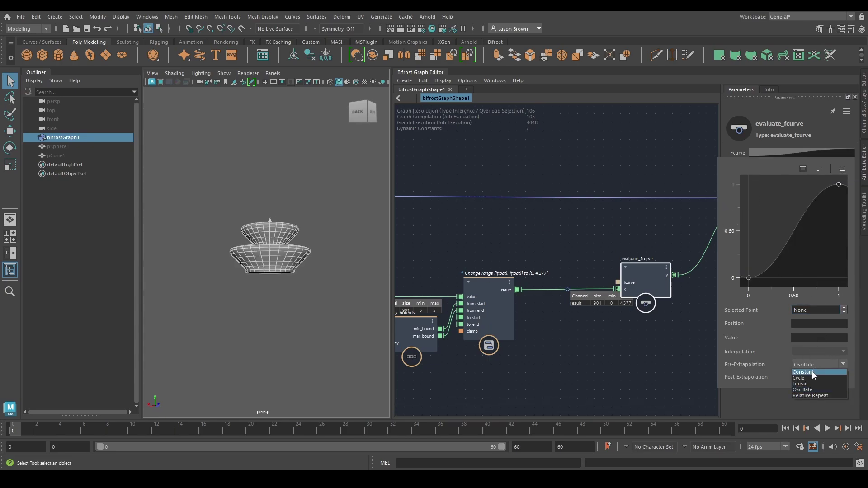
click(812, 371)
click(811, 376)
click(810, 385)
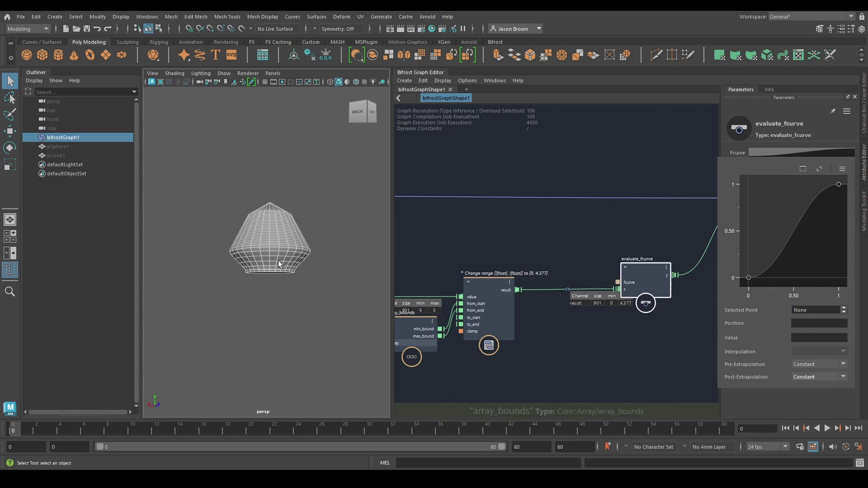
alt+drag(279, 263, 307, 289)
alt+drag(267, 247, 284, 285)
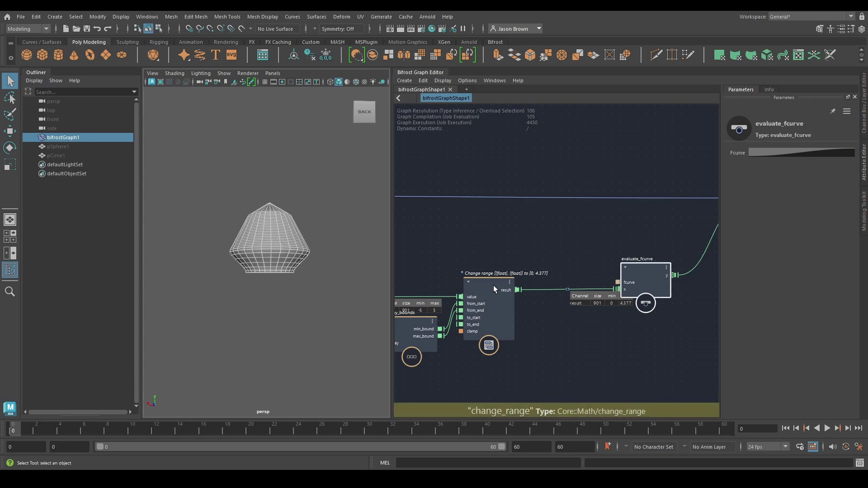
alt+drag(265, 291, 276, 271)
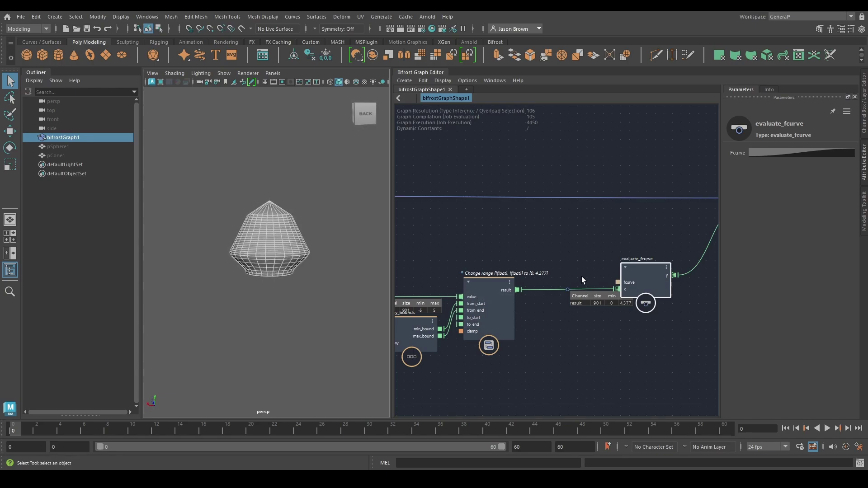
Undo the extrapolation and curve shape changes made on evaluate_fcurve
scroll(581, 275, down, 6)
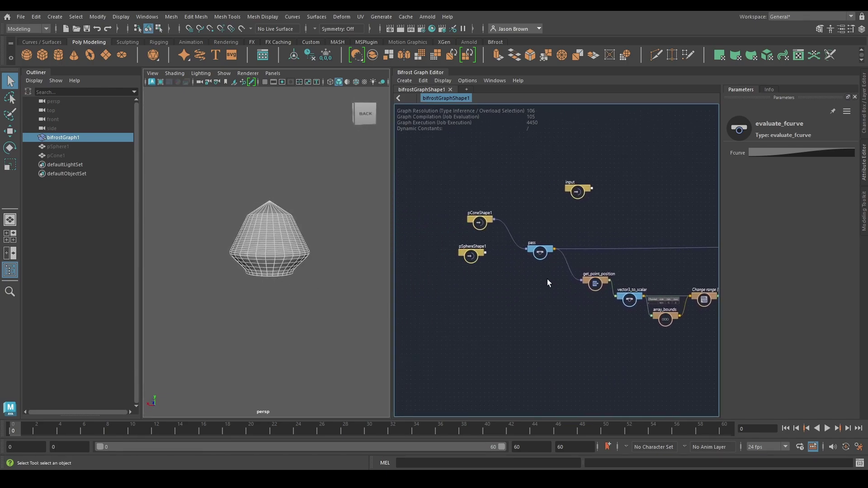
scroll(548, 275, up, 5)
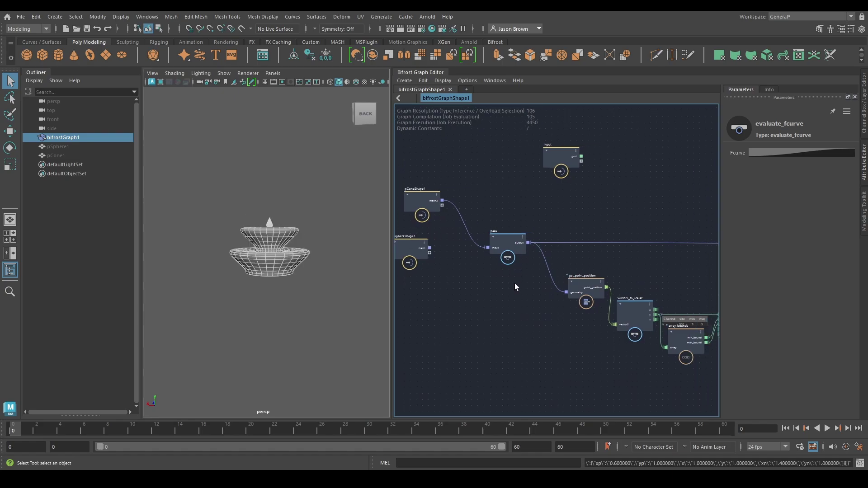
key(ctrl+z)
Feed pSphereShape1's mesh into pass's input, and switch the input back to pConeShape1's mesh2
alt+middle_drag(480, 309, 486, 320)
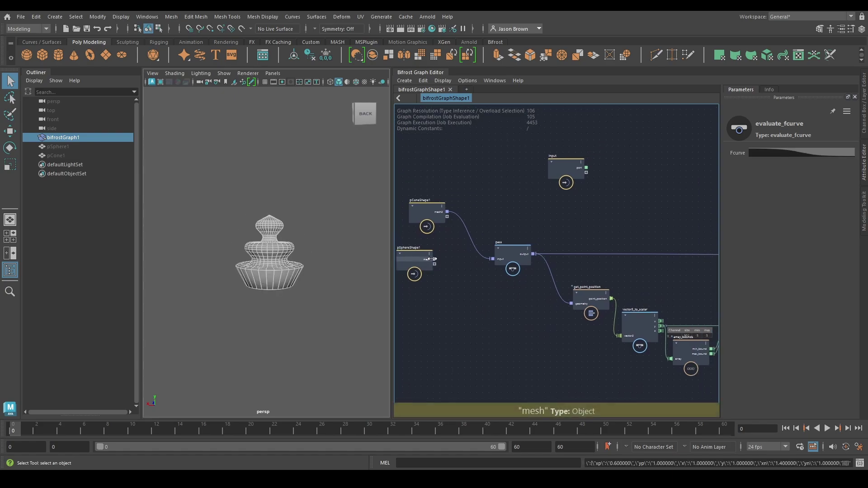
drag(433, 259, 494, 259)
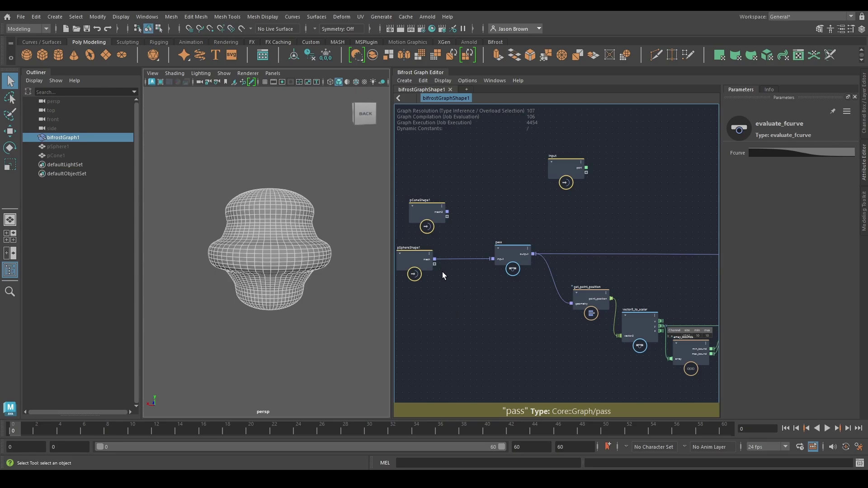
drag(447, 212, 492, 259)
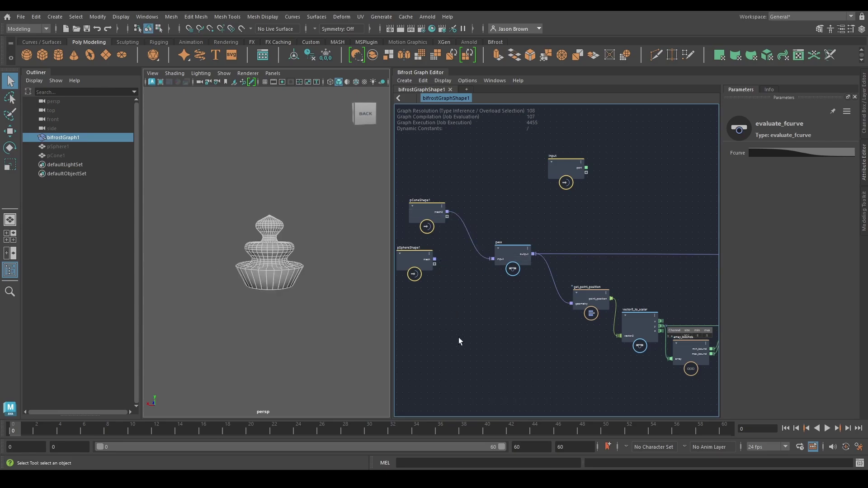
Line up pConeShape1 above pSphereShape1 and select both mesh input nodes
drag(441, 206, 430, 292)
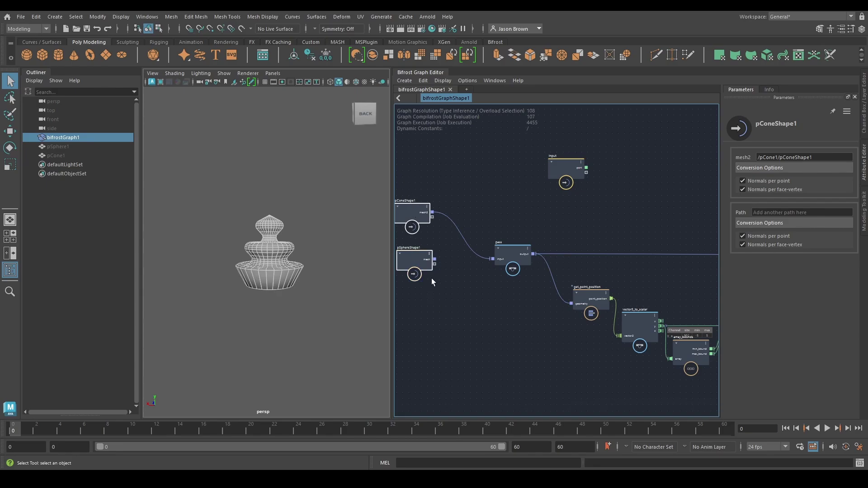